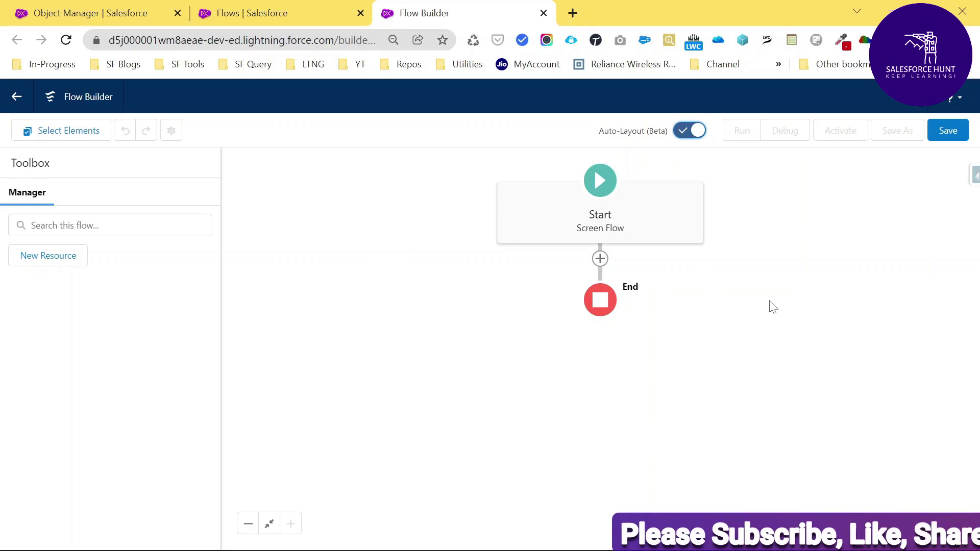
{"action": "mouse_move", "coordinate": [542, 236]}
{"action": "left_mouse_down"}
{"action": "mouse_move", "coordinate": [322, 322]}
{"action": "mouse_move", "coordinate": [452, 301]}
{"action": "mouse_move", "coordinate": [511, 347]}
{"action": "mouse_move", "coordinate": [587, 332]}
{"action": "mouse_move", "coordinate": [224, 240]}
{"action": "left_mouse_up"}
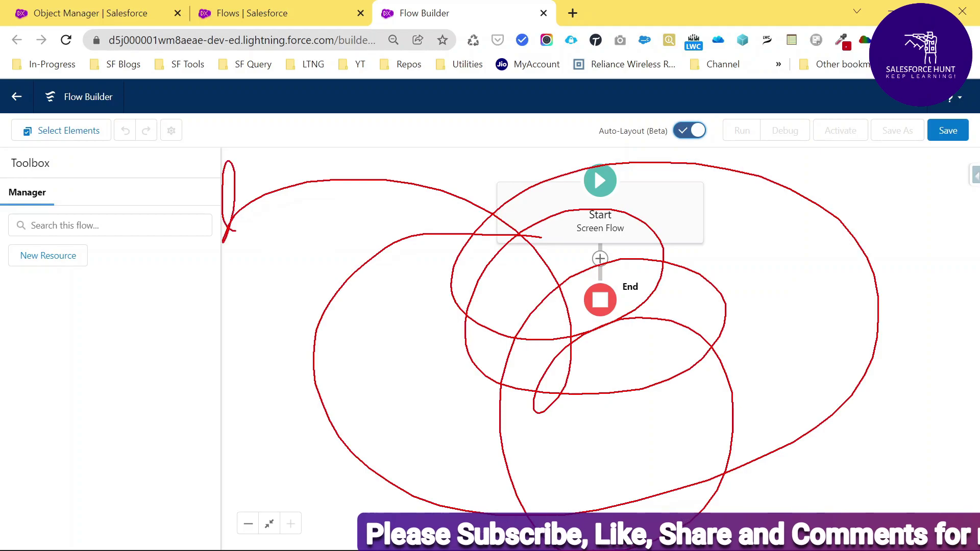
{"action": "mouse_move", "coordinate": [75, 159]}
{"action": "left_mouse_down"}
{"action": "mouse_move", "coordinate": [8, 171]}
{"action": "mouse_move", "coordinate": [43, 159]}
{"action": "left_mouse_up"}
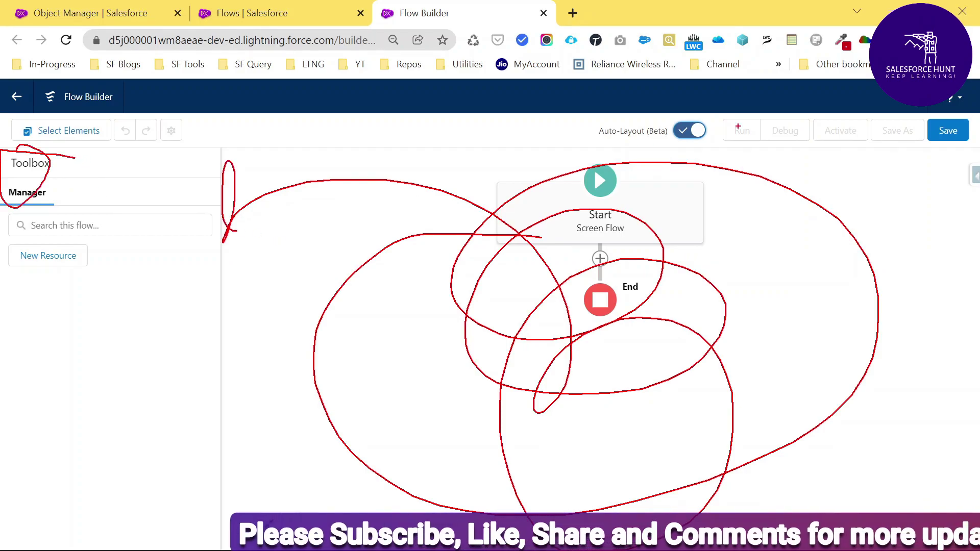
{"action": "mouse_move", "coordinate": [875, 117]}
{"action": "left_mouse_down"}
{"action": "mouse_move", "coordinate": [627, 108]}
{"action": "mouse_move", "coordinate": [792, 154]}
{"action": "mouse_move", "coordinate": [922, 115]}
{"action": "mouse_move", "coordinate": [794, 113]}
{"action": "left_mouse_up"}
{"action": "key", "text": "Escape"}
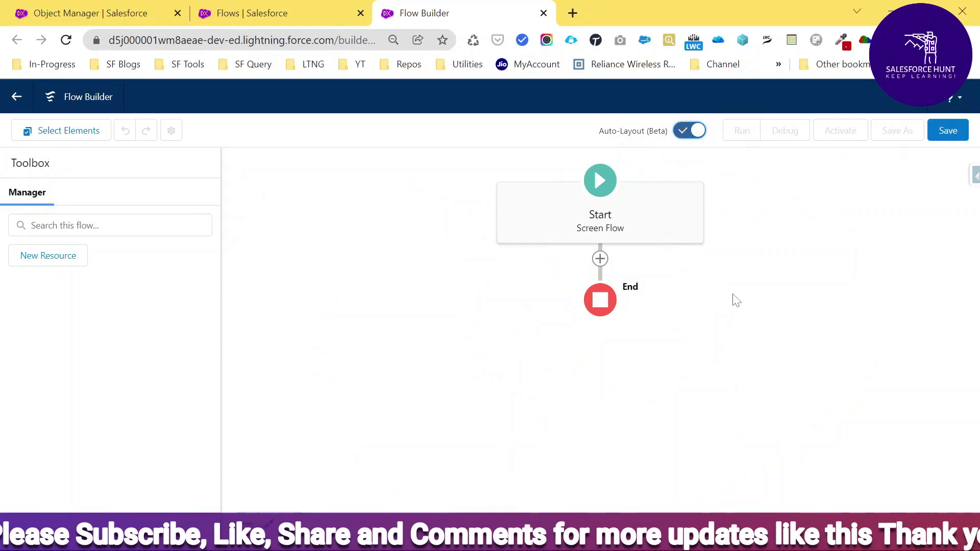
- Add a Screen element to the flow between Start and End
{"action": "left_click", "coordinate": [601, 259]}
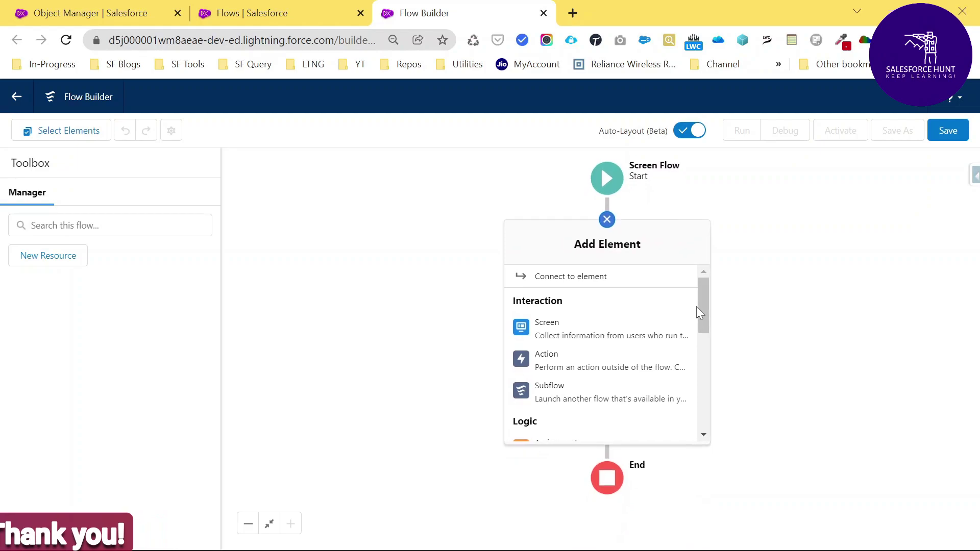
{"action": "left_click", "coordinate": [706, 317]}
{"action": "left_click", "coordinate": [607, 219]}
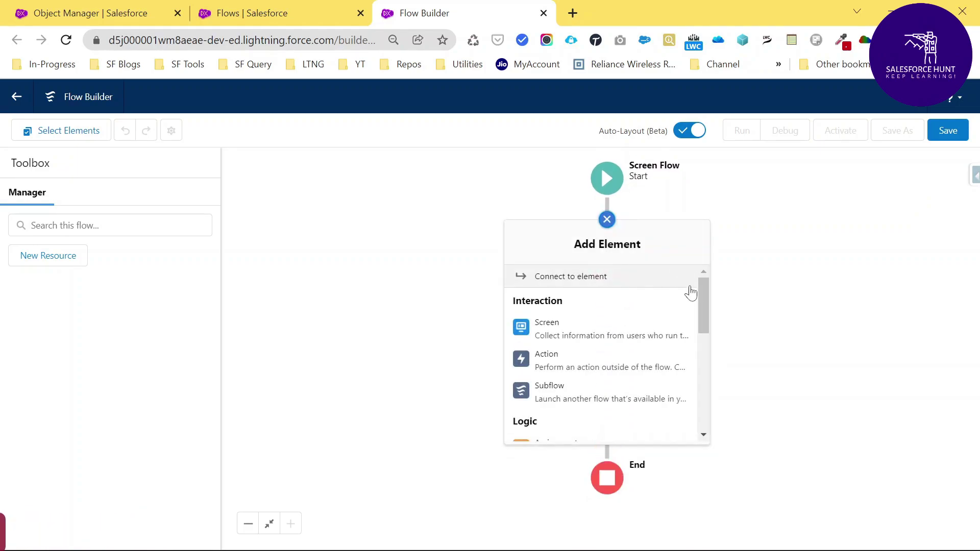
{"action": "left_click_drag", "start_coordinate": [702, 291], "coordinate": [702, 396]}
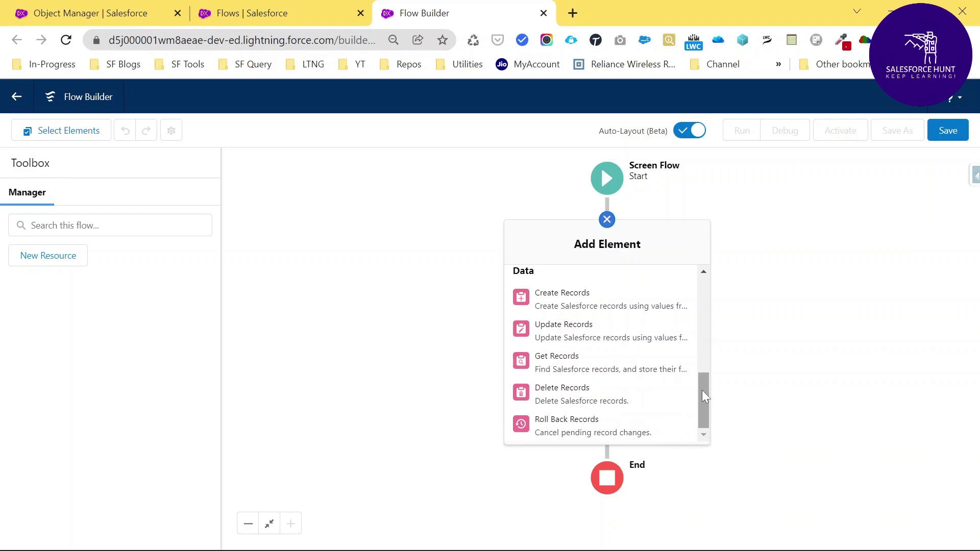
{"action": "left_click_drag", "start_coordinate": [703, 390], "coordinate": [704, 278]}
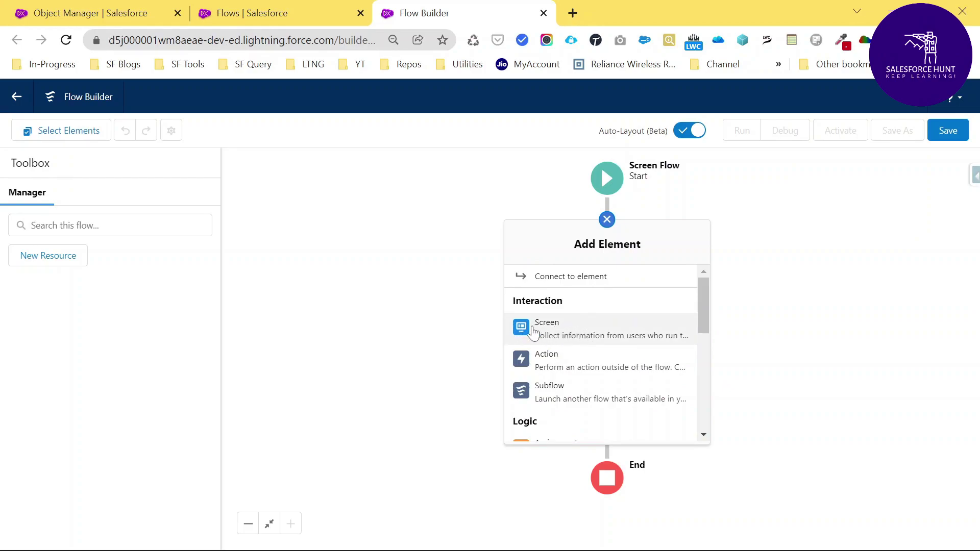
{"action": "left_click", "coordinate": [564, 331]}
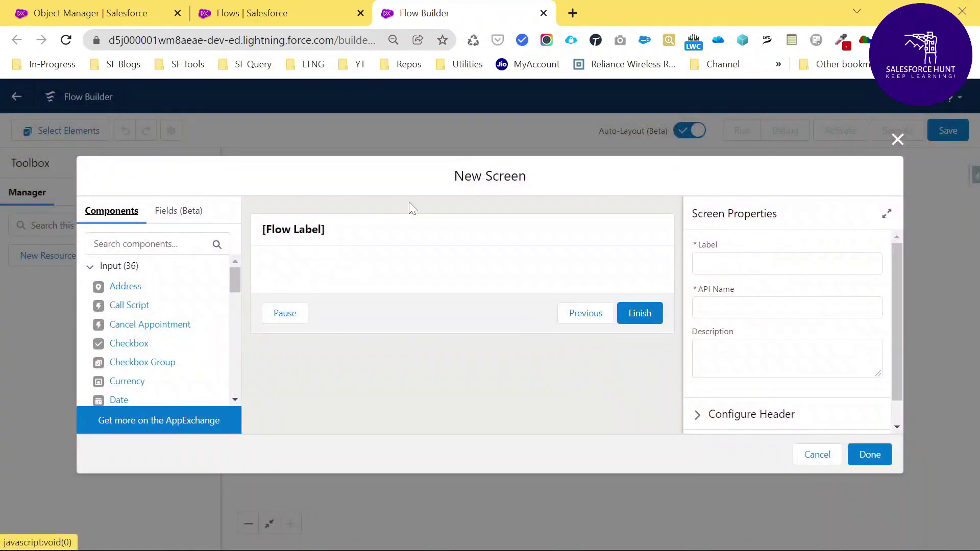
- Examine the record field options and the available input and display components for the new screen
{"action": "left_click_drag", "start_coordinate": [450, 177], "coordinate": [541, 182]}
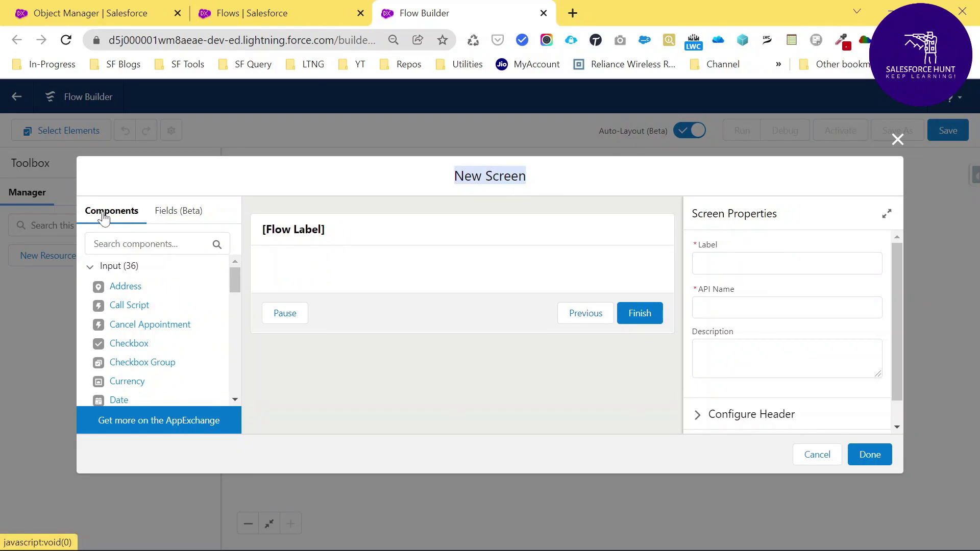
{"action": "left_click", "coordinate": [185, 219]}
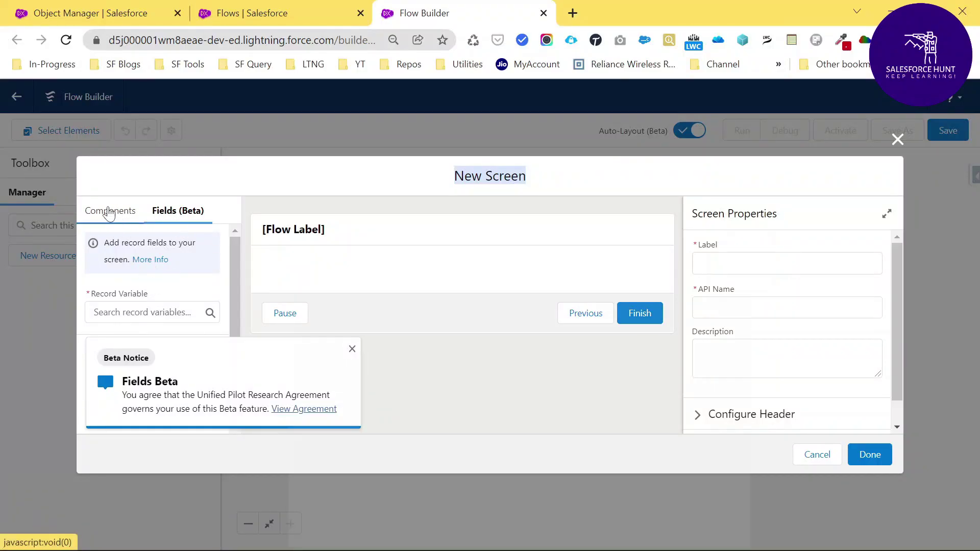
{"action": "left_click", "coordinate": [141, 223]}
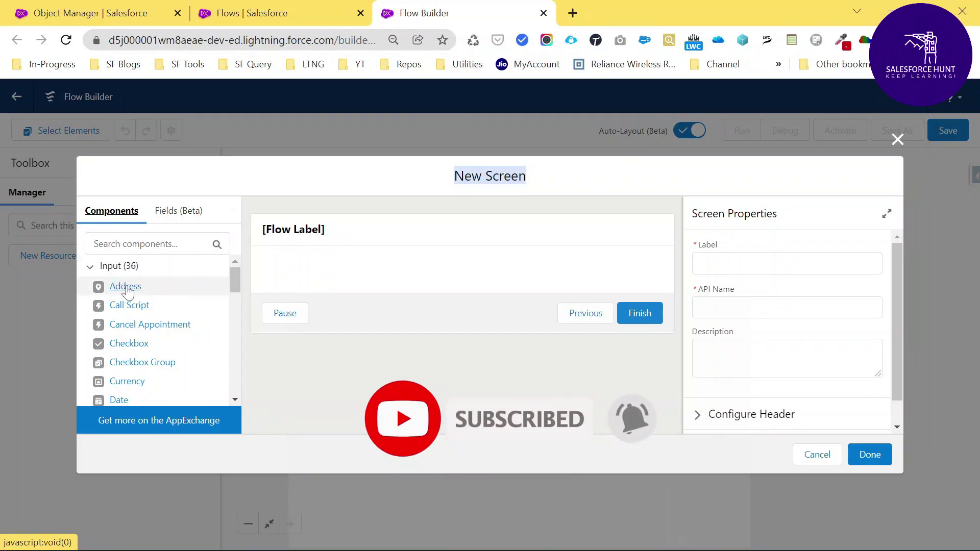
{"action": "scroll", "coordinate": [122, 317], "scroll_direction": "down", "scroll_amount": 2}
{"action": "scroll", "coordinate": [131, 306], "scroll_direction": "up", "scroll_amount": 2}
{"action": "scroll", "coordinate": [132, 347], "scroll_direction": "down", "scroll_amount": 10}
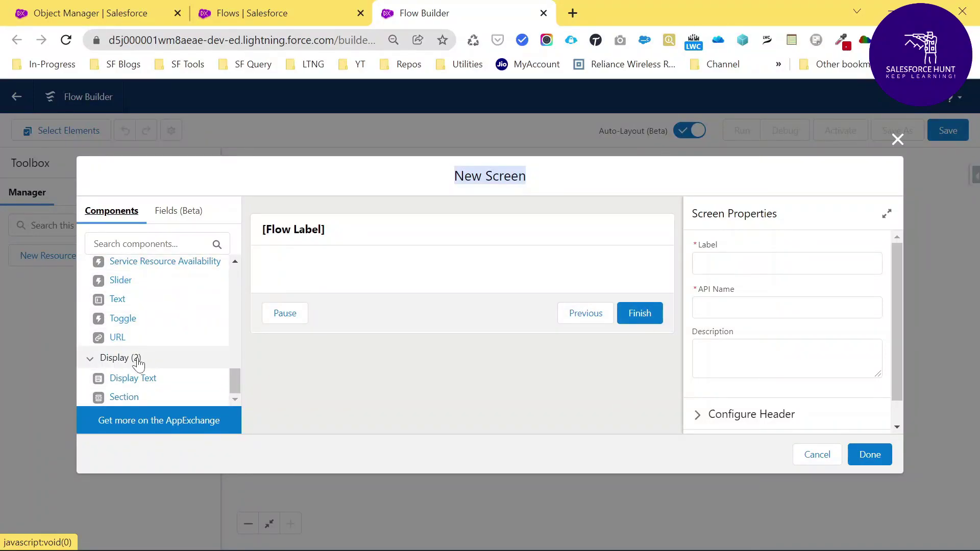
{"action": "scroll", "coordinate": [136, 358], "scroll_direction": "up", "scroll_amount": 10}
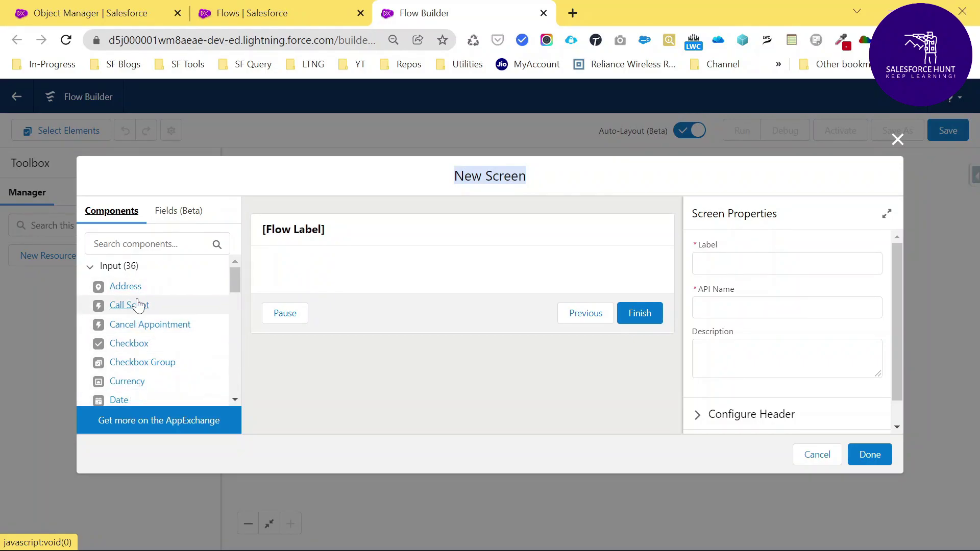
{"action": "scroll", "coordinate": [169, 358], "scroll_direction": "down", "scroll_amount": 2}
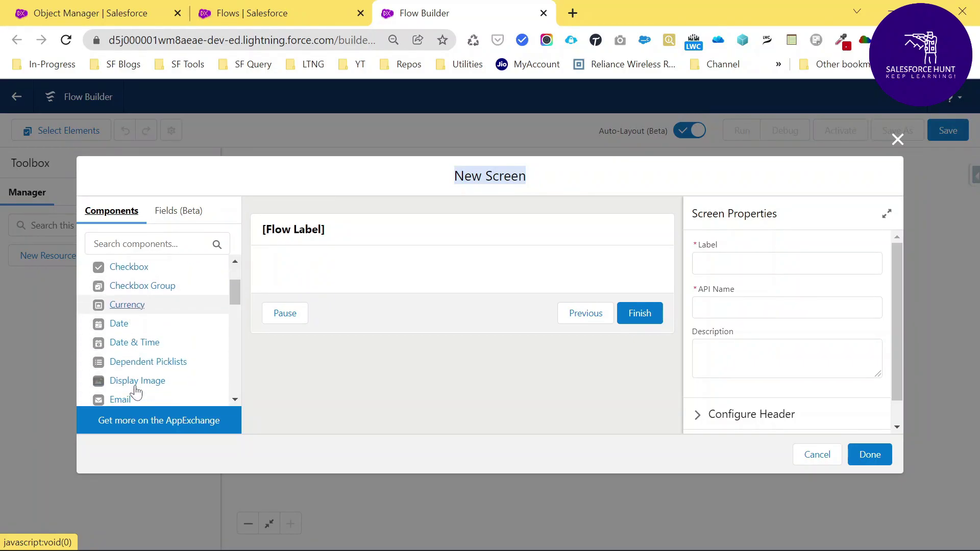
{"action": "scroll", "coordinate": [186, 320], "scroll_direction": "down", "scroll_amount": 2}
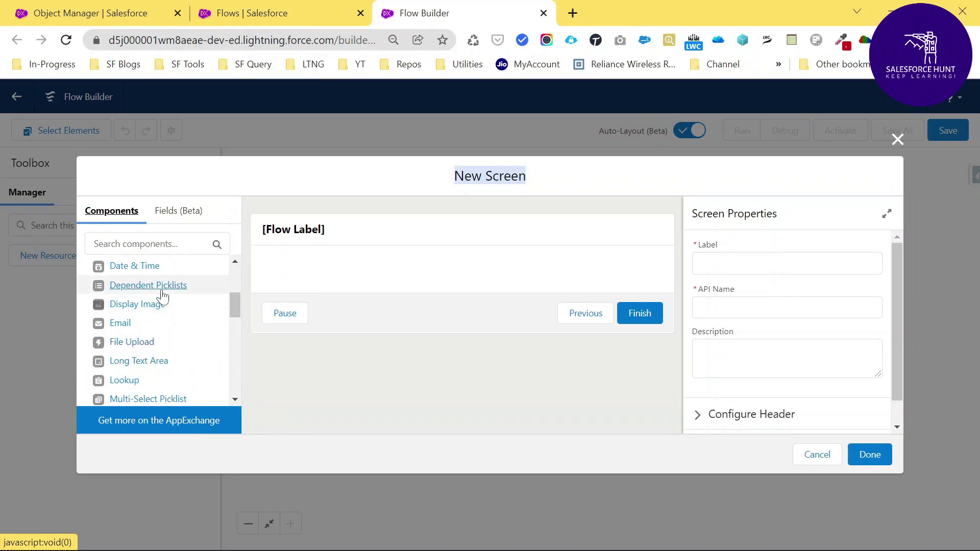
{"action": "scroll", "coordinate": [153, 328], "scroll_direction": "down", "scroll_amount": 8}
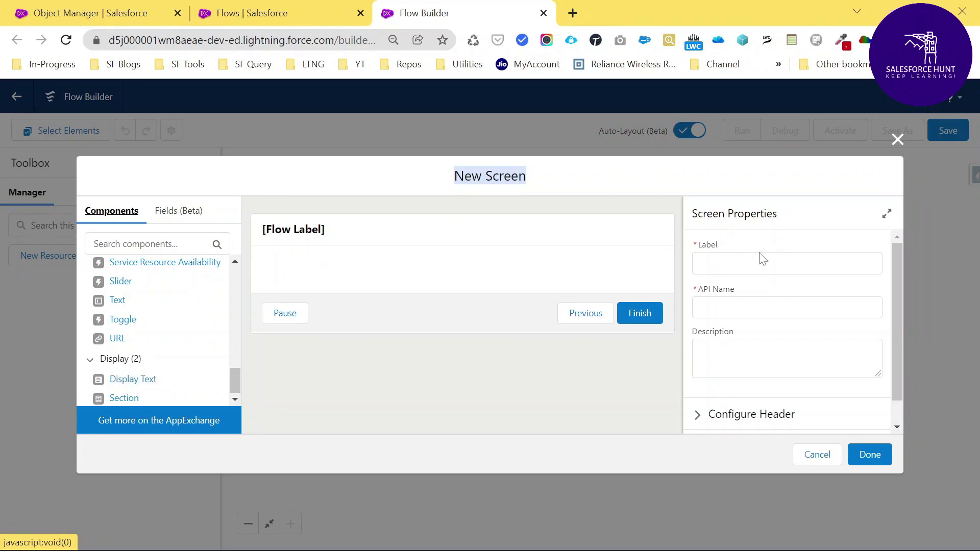
- Label the screen "Hello World" with the API name Hello_World, leaving the description empty
{"action": "left_click_drag", "start_coordinate": [693, 213], "coordinate": [779, 214]}
{"action": "left_click", "coordinate": [747, 263]}
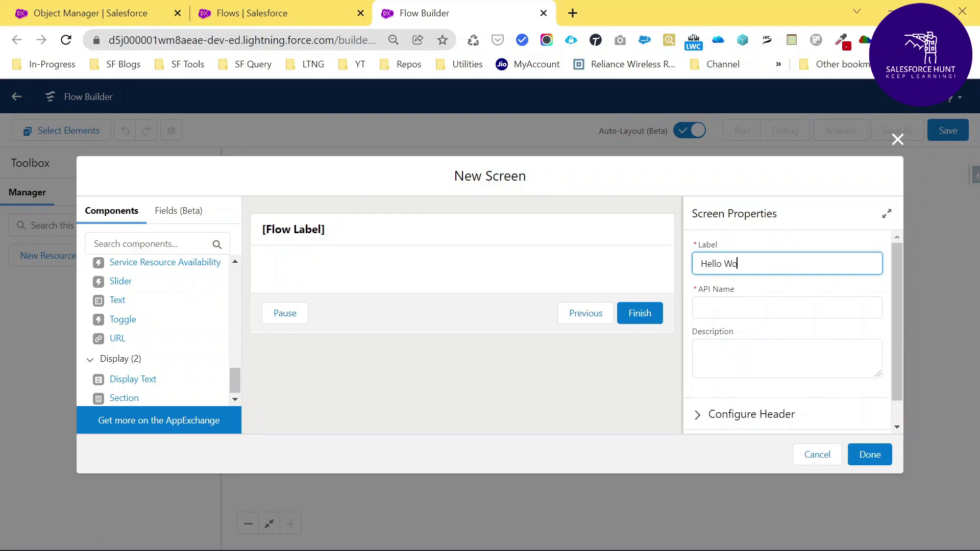
{"action": "key", "text": "Tab"}
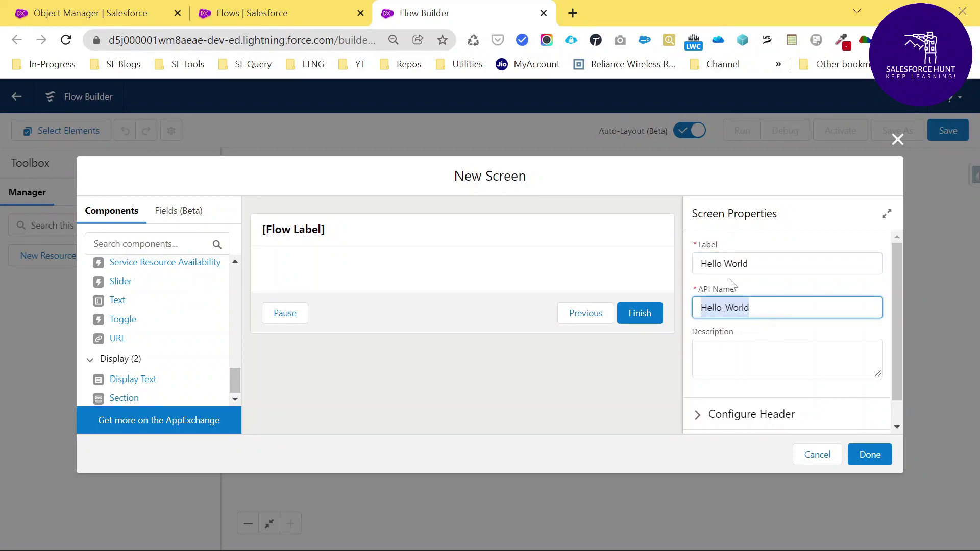
{"action": "key", "text": "shift+Tab"}
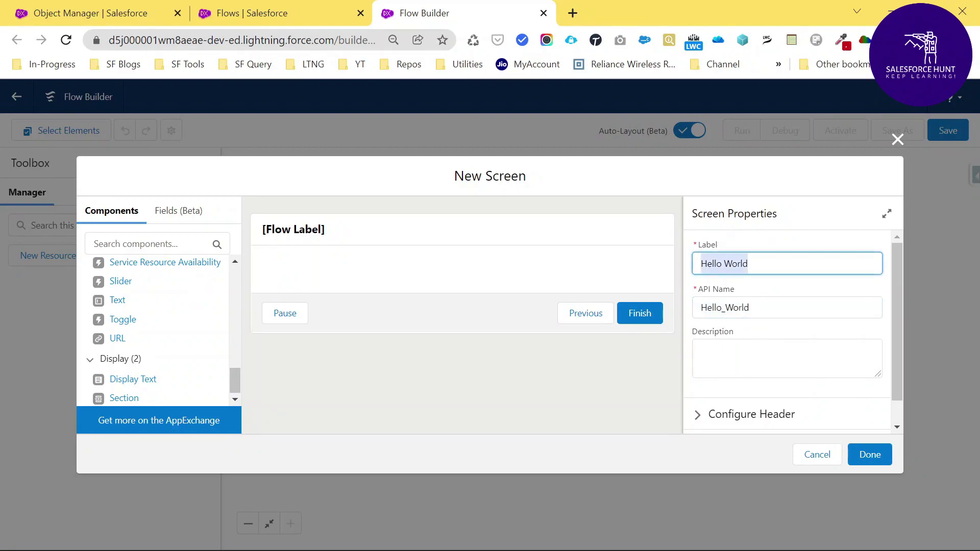
{"action": "key", "text": "Tab"}
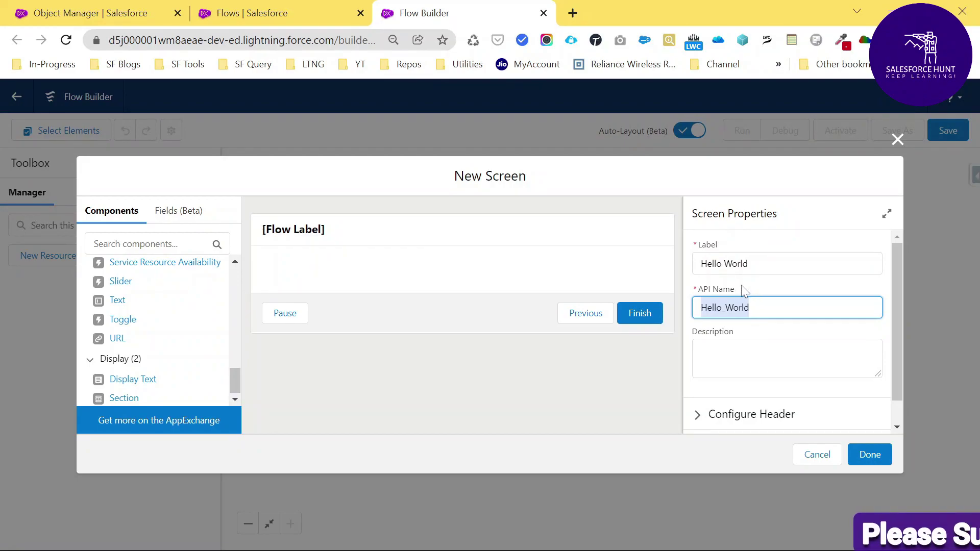
{"action": "left_click_drag", "start_coordinate": [740, 284], "coordinate": [696, 292]}
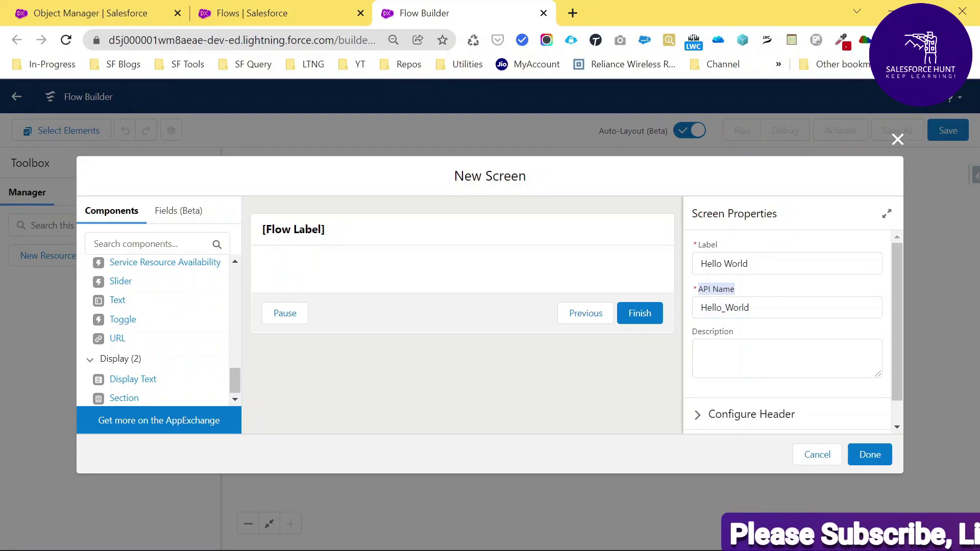
{"action": "left_click", "coordinate": [860, 359]}
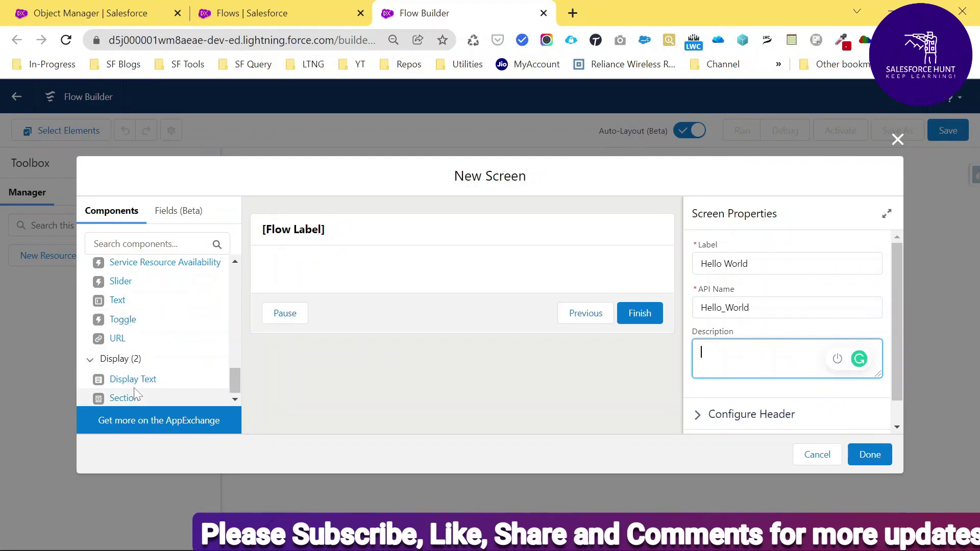
- Place a Display Text component on the screen and set its API name to Message
{"action": "left_click_drag", "start_coordinate": [128, 378], "coordinate": [174, 377]}
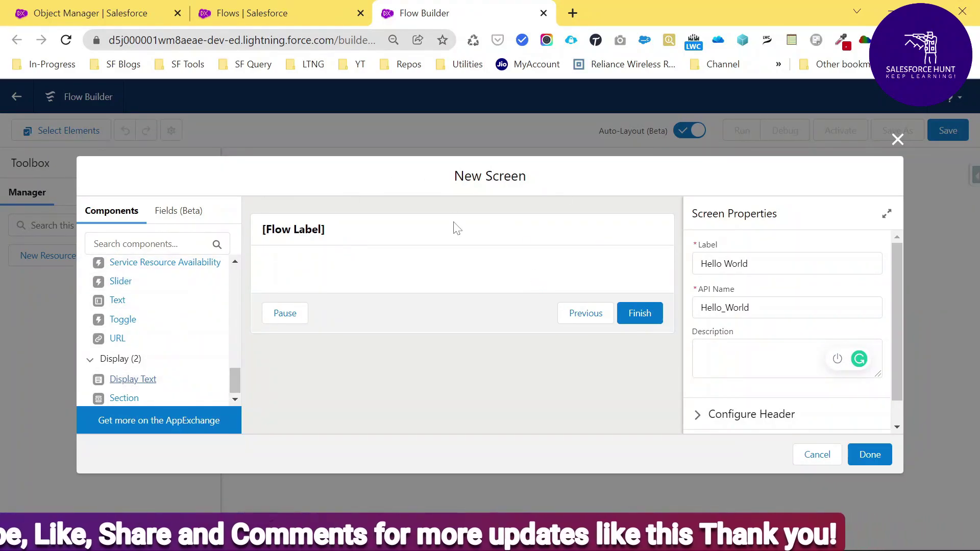
{"action": "left_click_drag", "start_coordinate": [130, 379], "coordinate": [301, 279]}
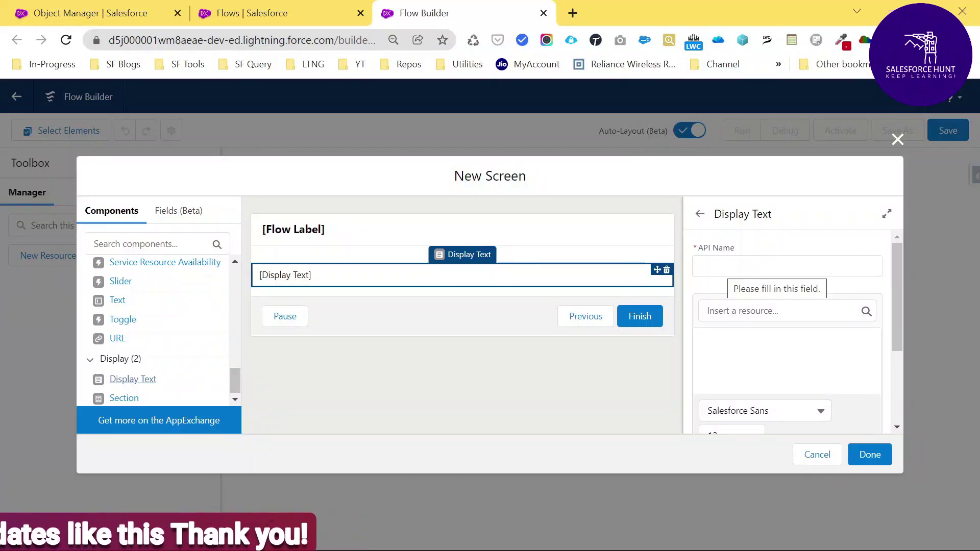
{"action": "left_click", "coordinate": [776, 266]}
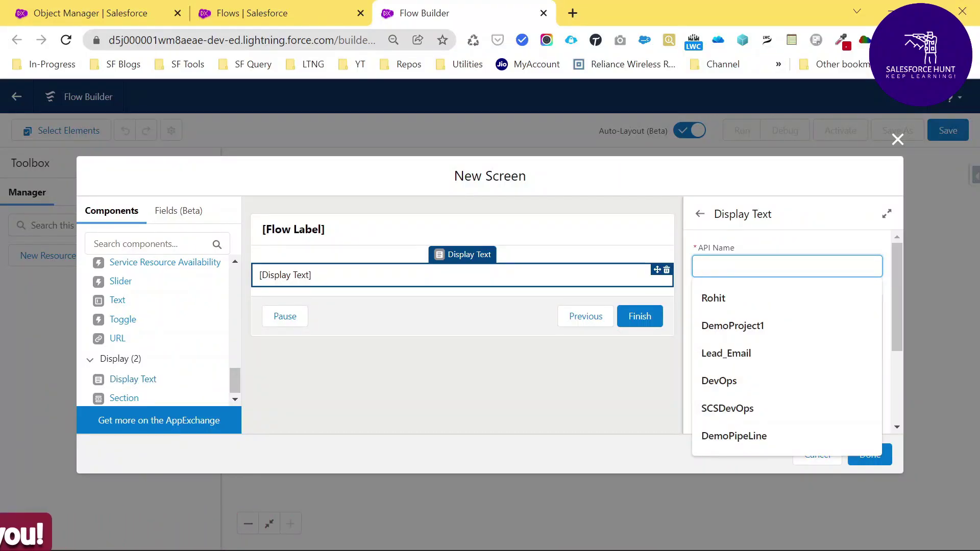
{"action": "type", "text": "He"}
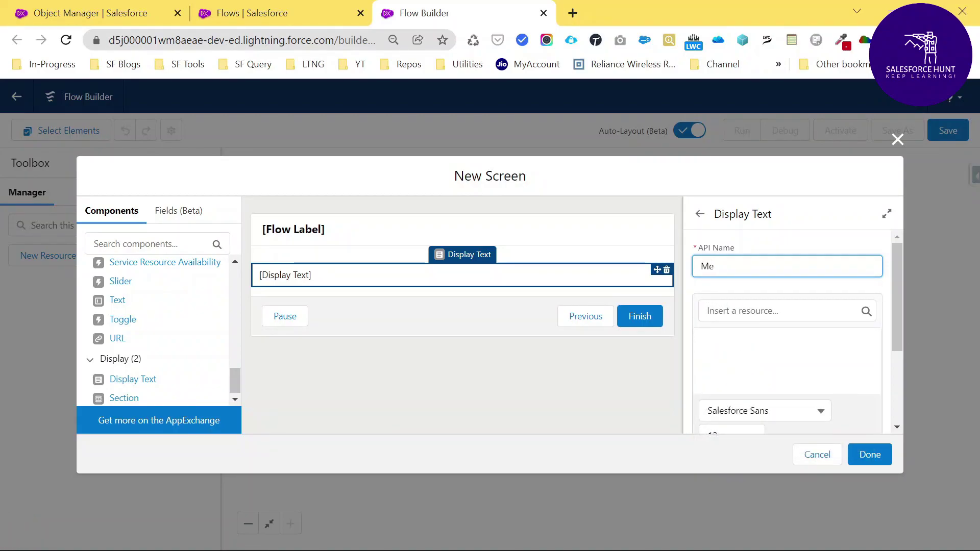
{"action": "left_click", "coordinate": [781, 311]}
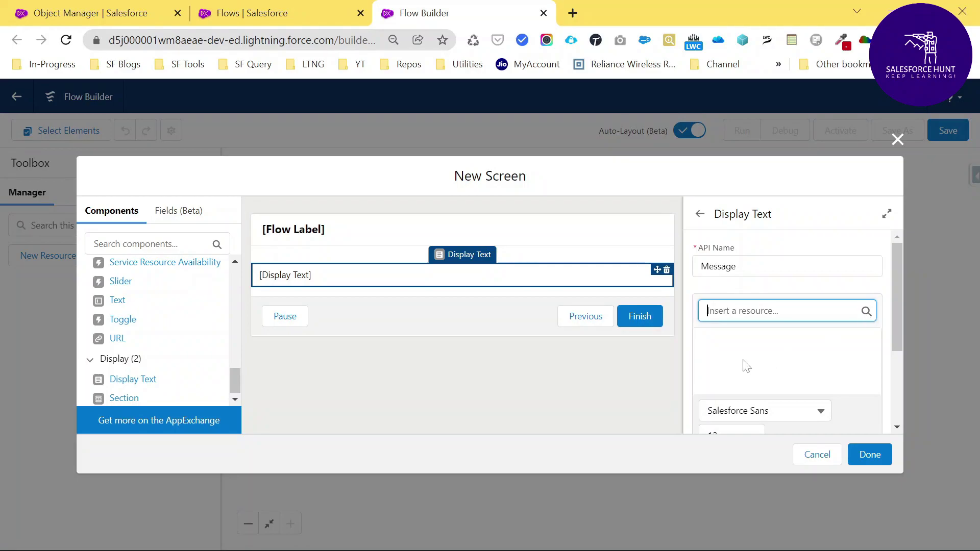
- Enter "Hello World." as the content of the Message display text and finish the screen
{"action": "left_click", "coordinate": [859, 373]}
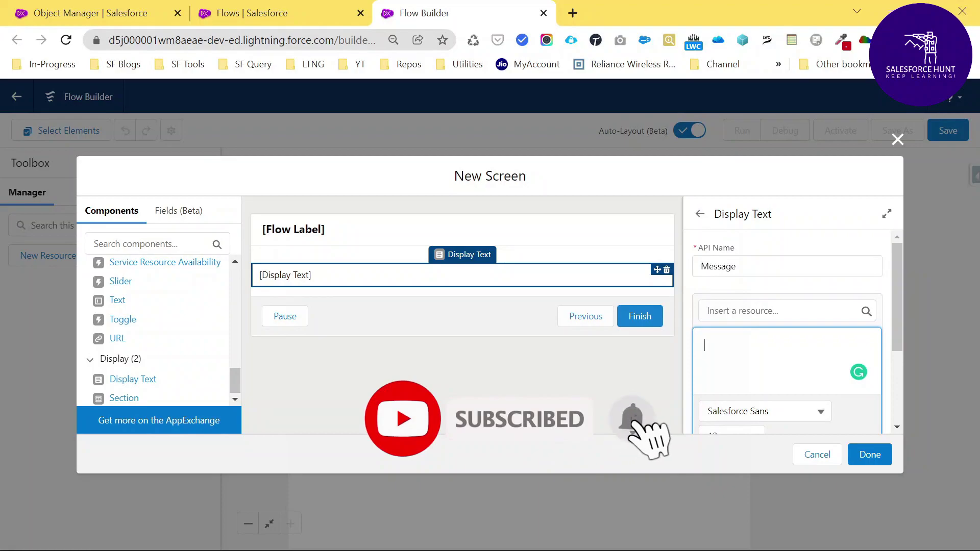
{"action": "type", "text": "Hellow"}
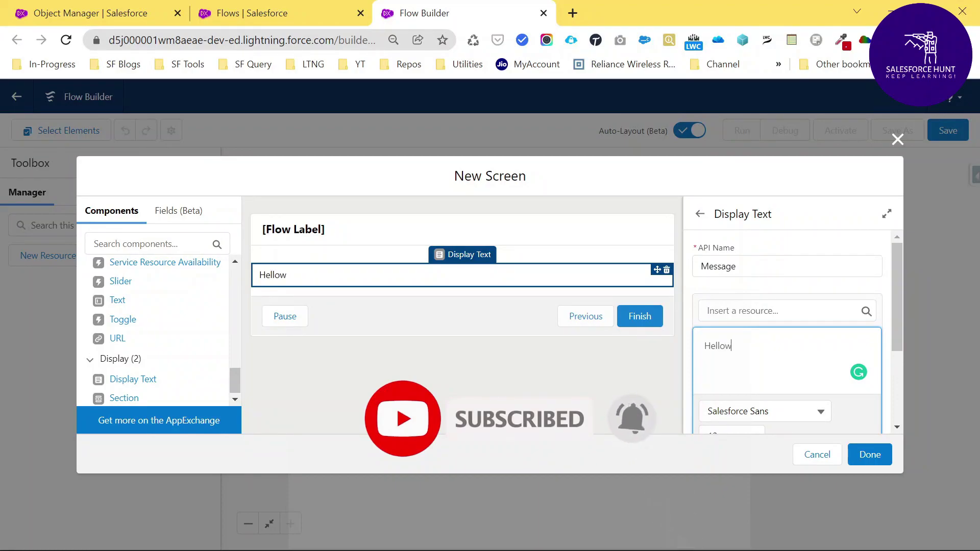
{"action": "type", "text": " Screen Floew"}
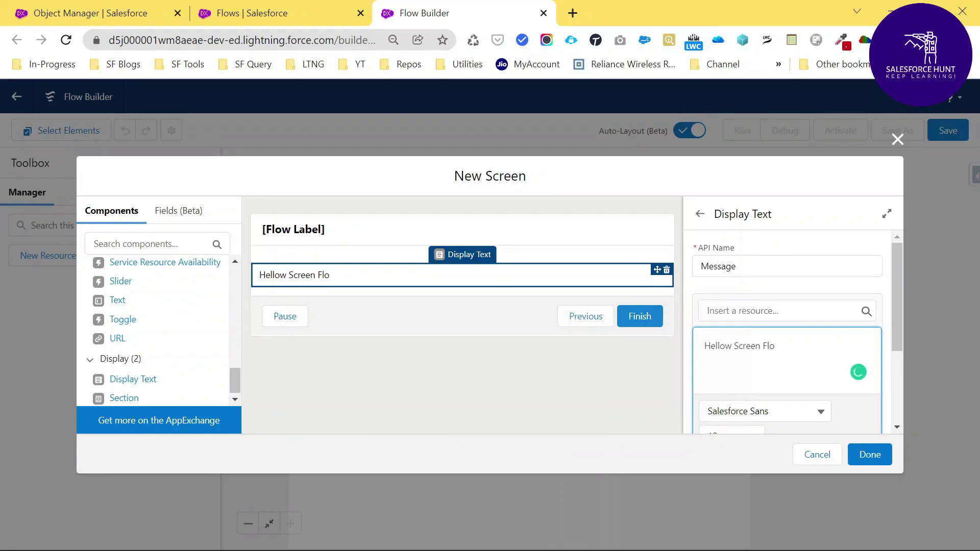
{"action": "key", "text": "BackSpace"}
{"action": "key", "text": "BackSpace"}
{"action": "key", "text": "BackSpace"}
{"action": "key", "text": "BackSpace"}
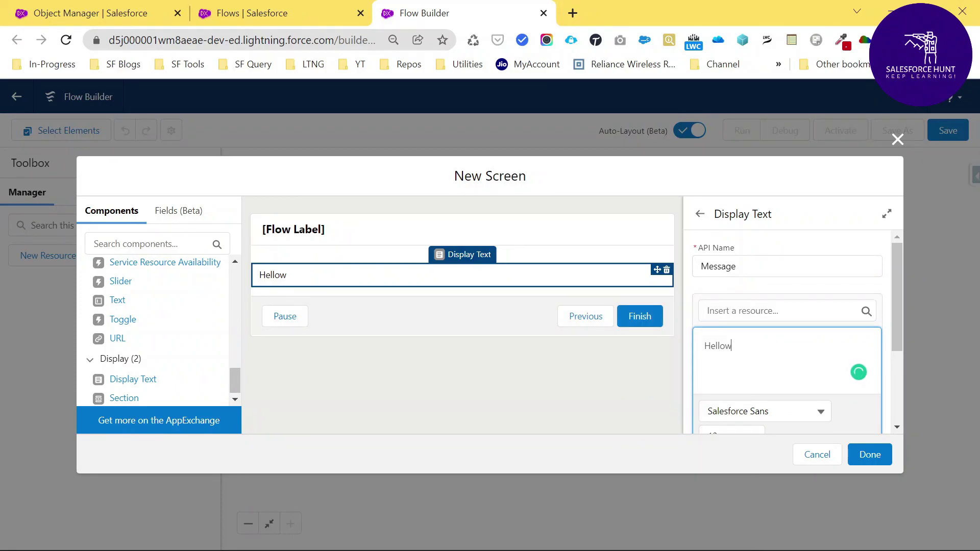
{"action": "type", "text": "o World"}
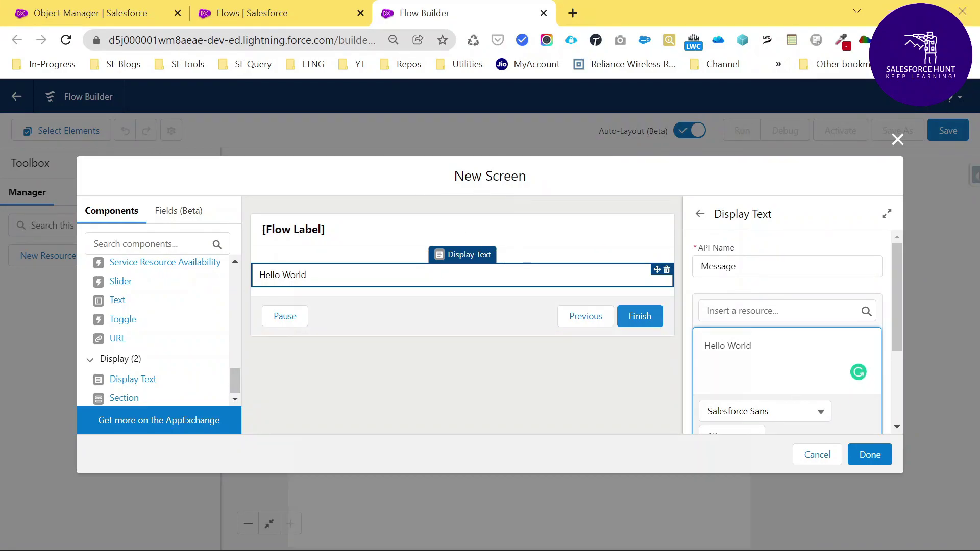
{"action": "left_click", "coordinate": [797, 363]}
{"action": "type", "text": "."}
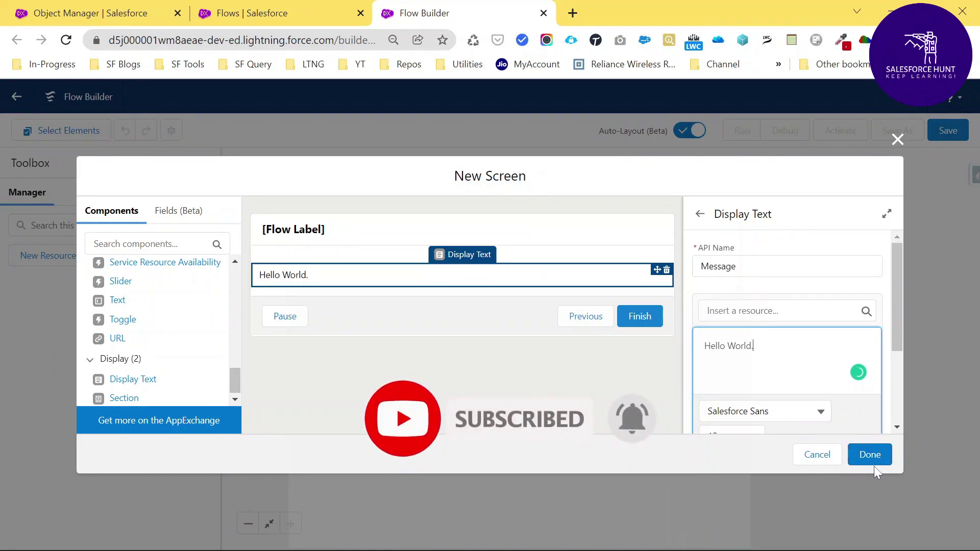
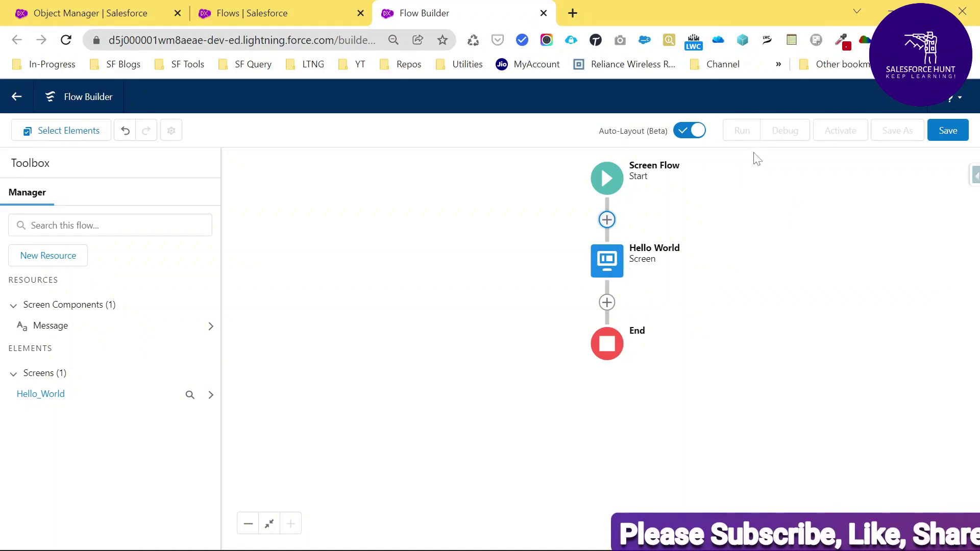
- Save the flow with the label "Hello World" and API name Hello_World, leaving the description empty, and activate it
{"action": "left_click", "coordinate": [954, 138]}
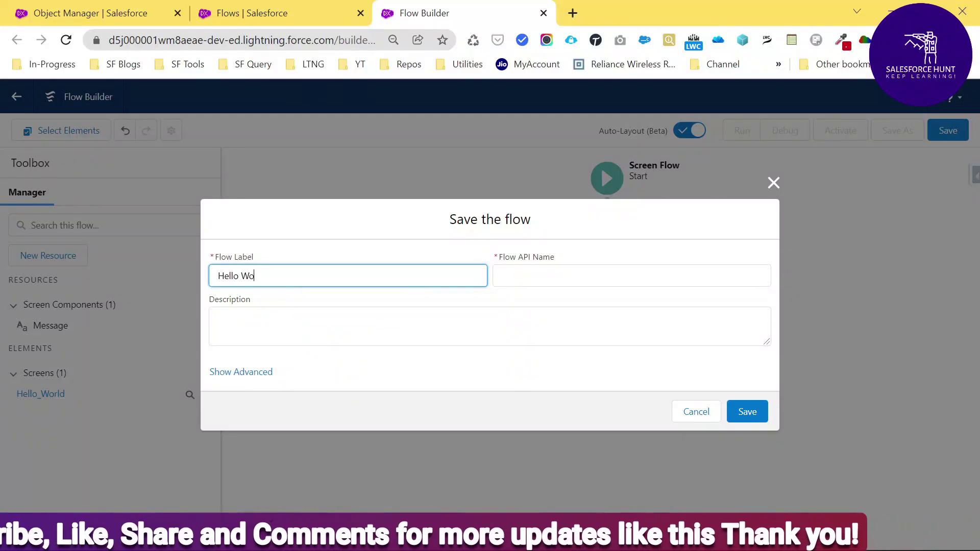
{"action": "key", "text": "Tab"}
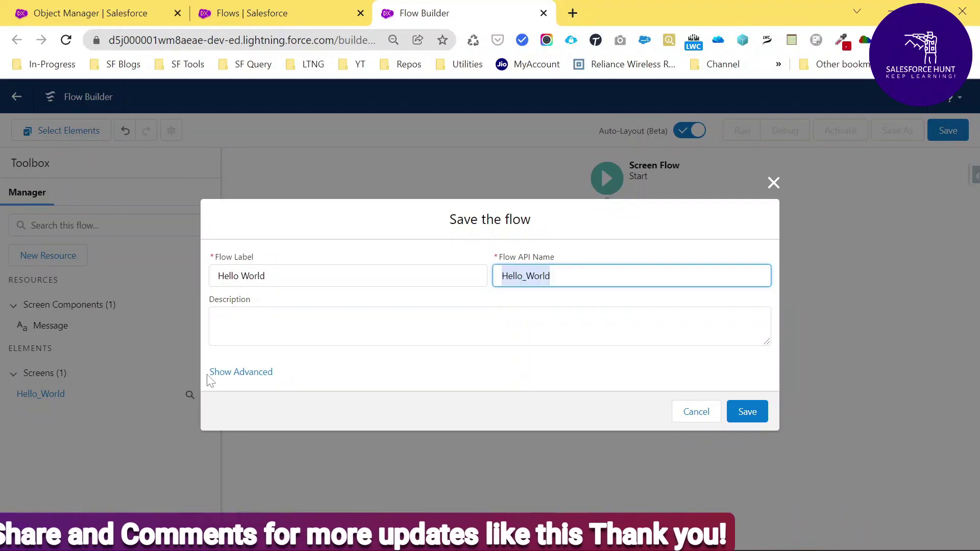
{"action": "key", "text": "Tab"}
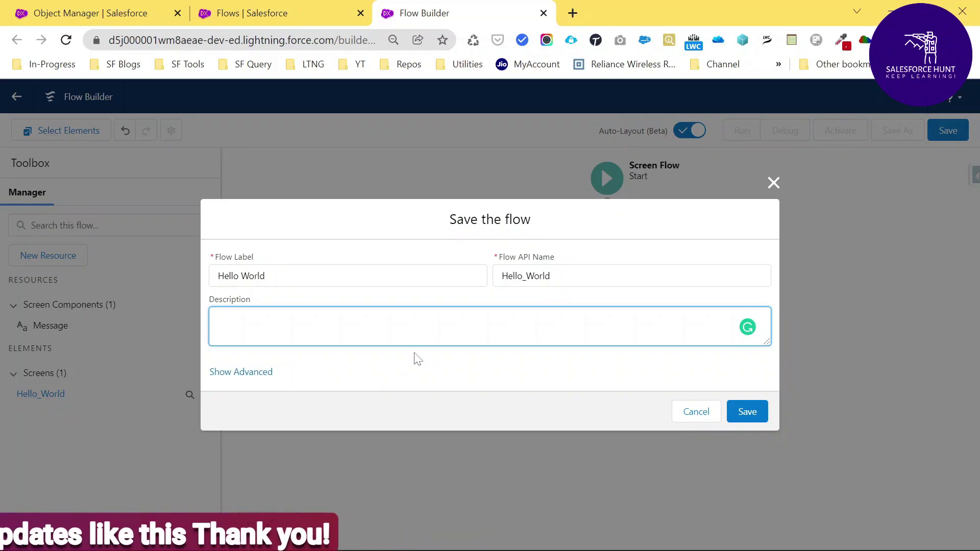
{"action": "left_click", "coordinate": [746, 410]}
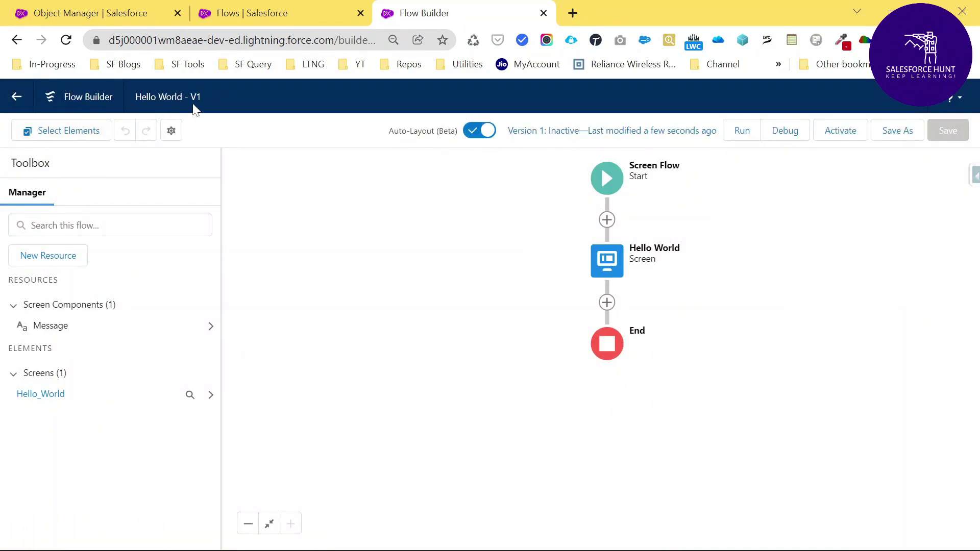
{"action": "left_click_drag", "start_coordinate": [204, 97], "coordinate": [133, 97]}
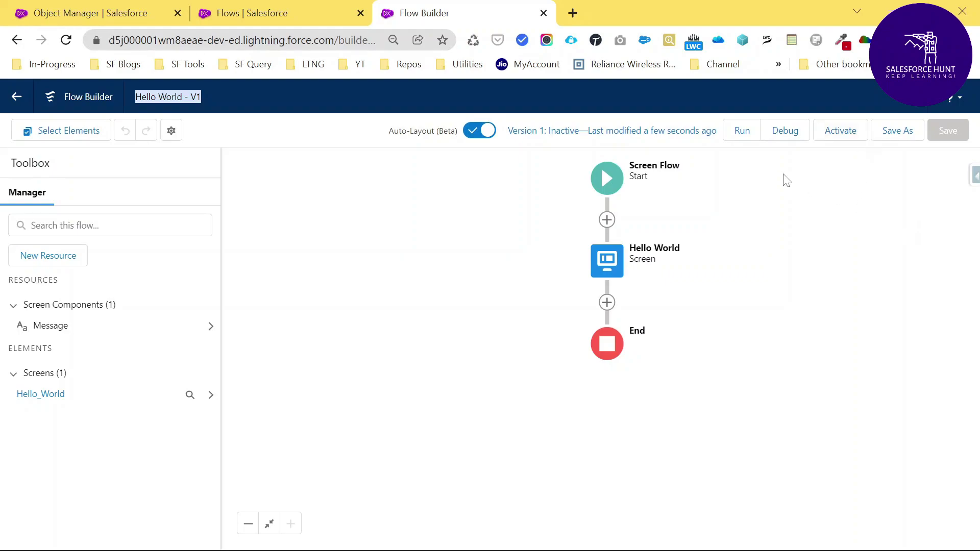
{"action": "left_click", "coordinate": [848, 135]}
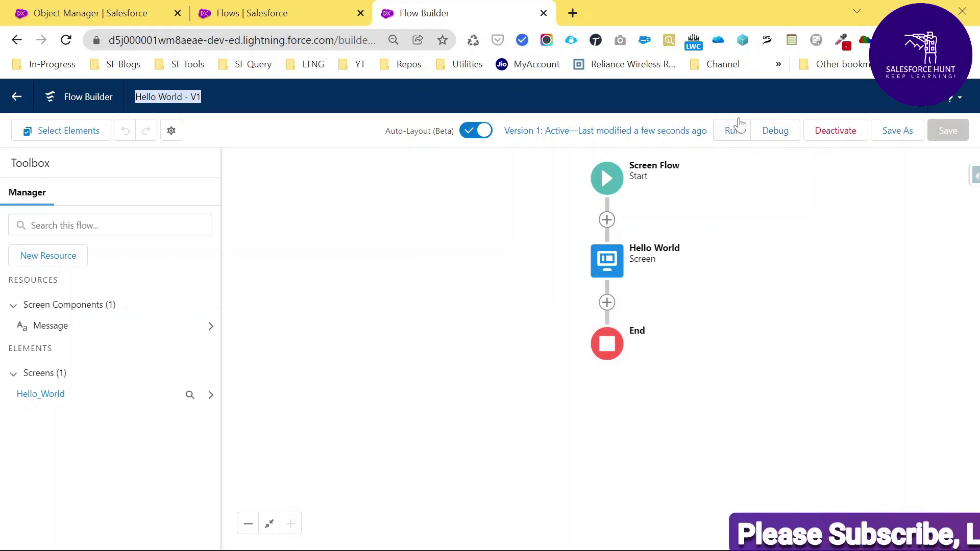
- Run the flow, check its title and message text, finish the interview and close the run page
{"action": "left_click", "coordinate": [731, 134]}
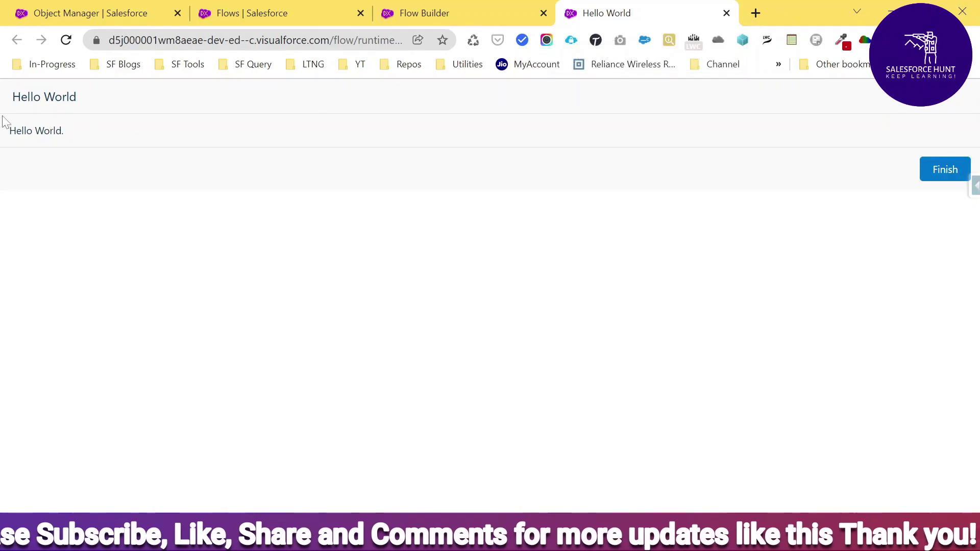
{"action": "left_click_drag", "start_coordinate": [12, 99], "coordinate": [81, 102]}
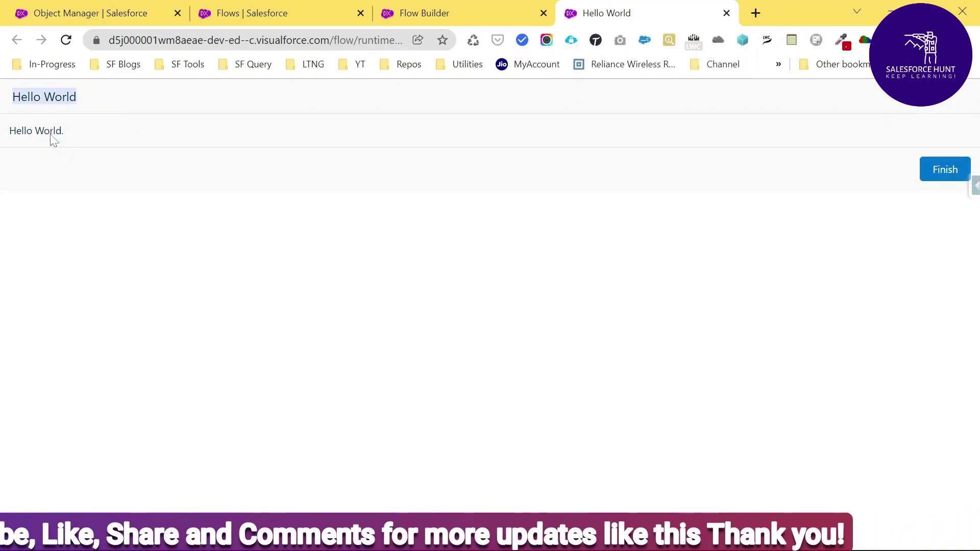
{"action": "left_click_drag", "start_coordinate": [9, 131], "coordinate": [69, 137]}
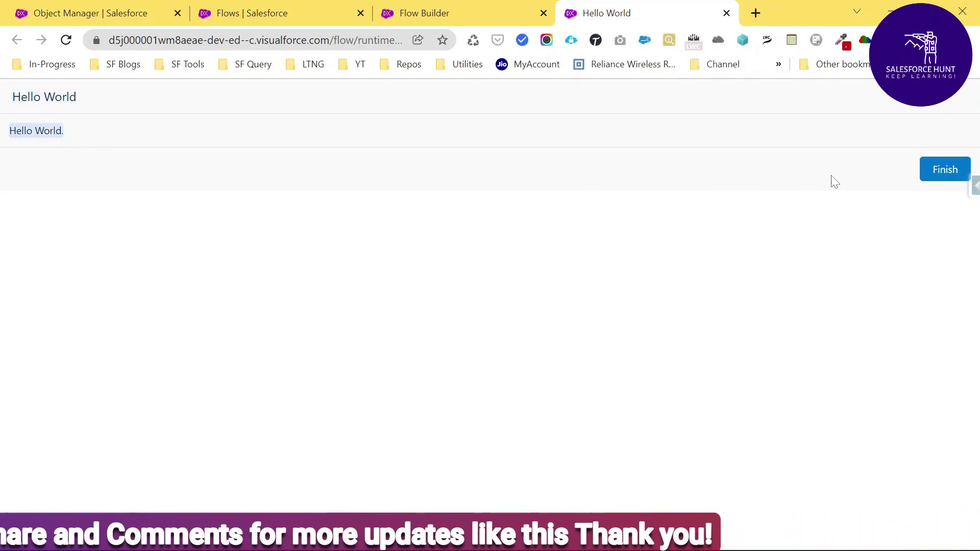
{"action": "left_click", "coordinate": [946, 171]}
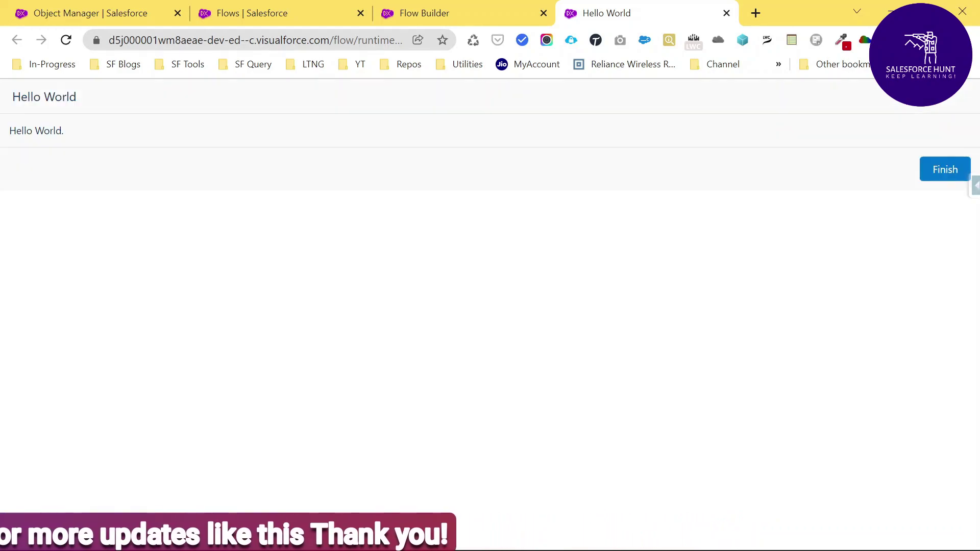
{"action": "left_click_drag", "start_coordinate": [86, 131], "coordinate": [6, 133]}
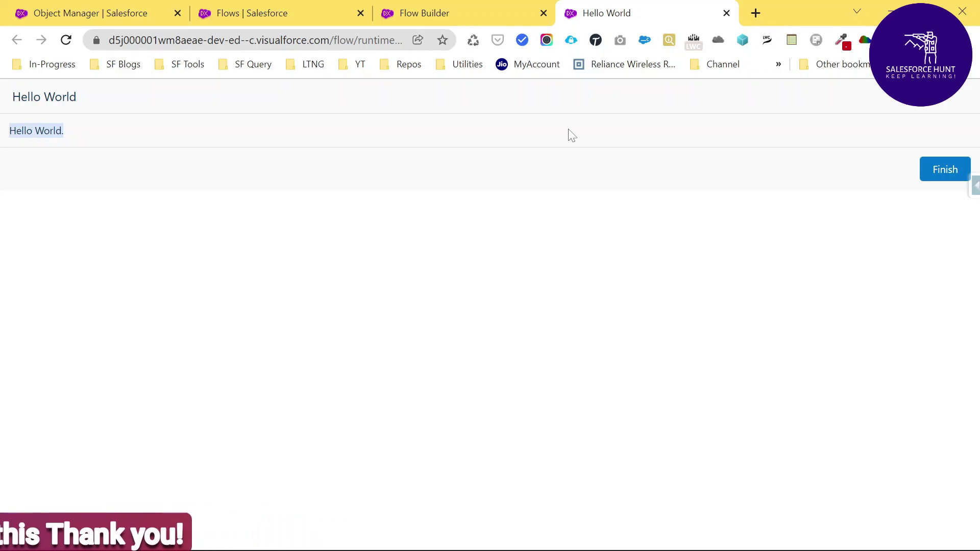
{"action": "middle_click", "coordinate": [682, 19]}
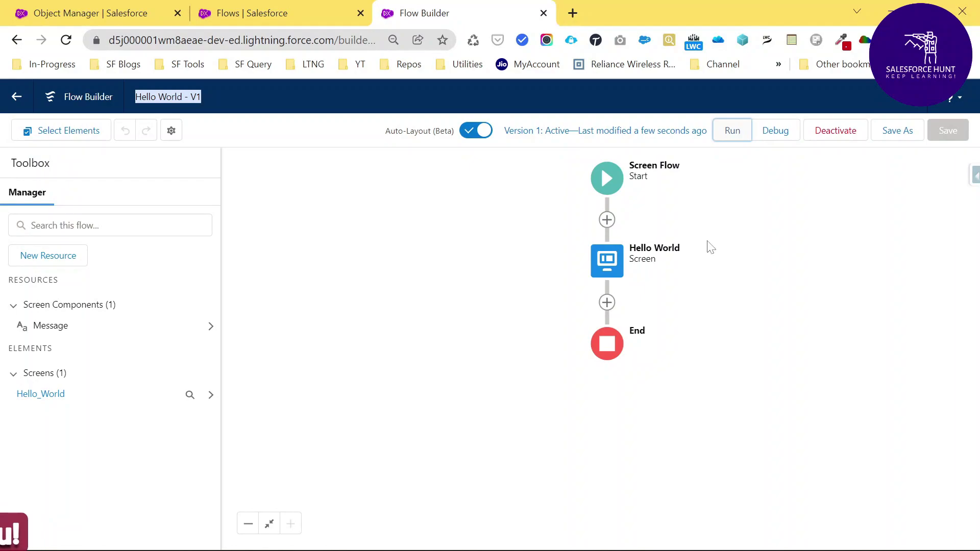
- Debug the flow with the default options and examine the interview start, API version and transaction entries in the debug details
{"action": "left_click", "coordinate": [779, 135]}
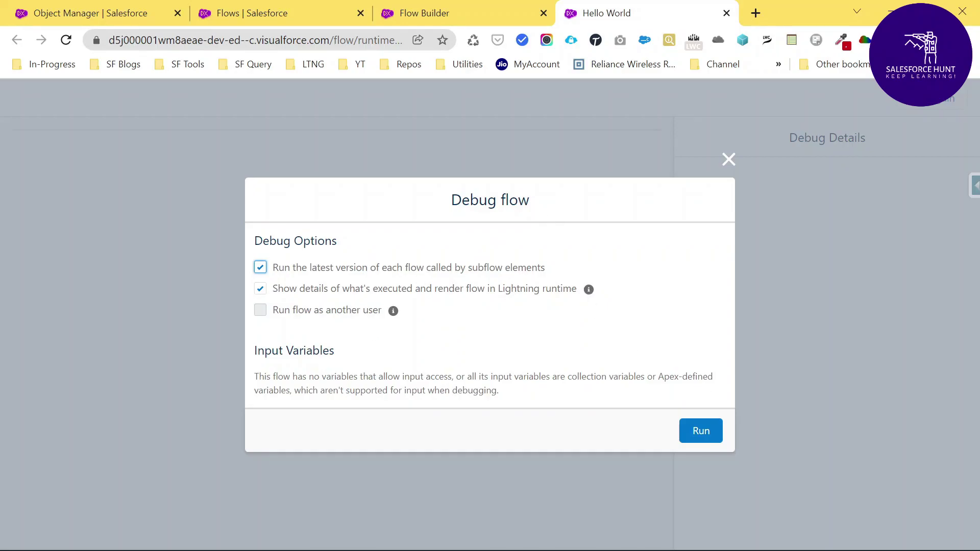
{"action": "left_click", "coordinate": [701, 433]}
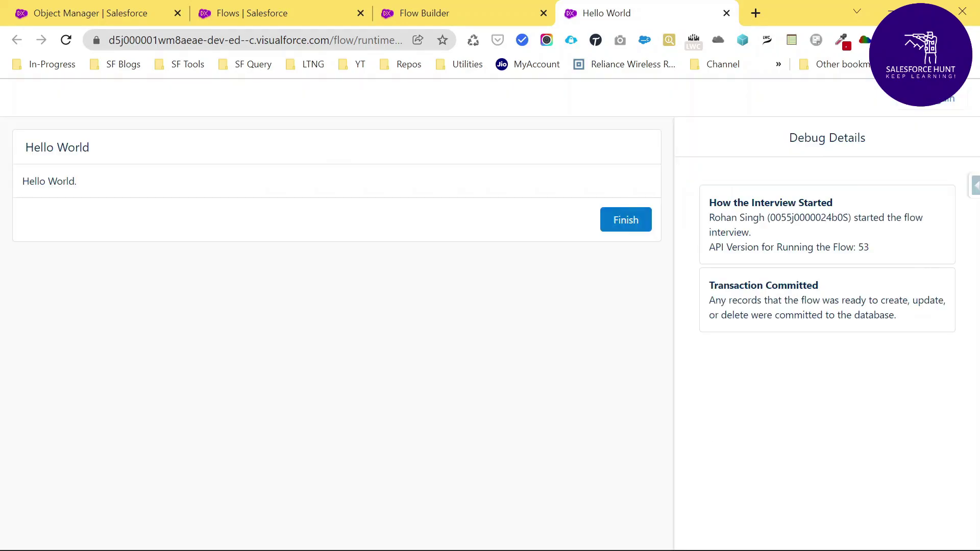
{"action": "left_click_drag", "start_coordinate": [790, 143], "coordinate": [868, 138]}
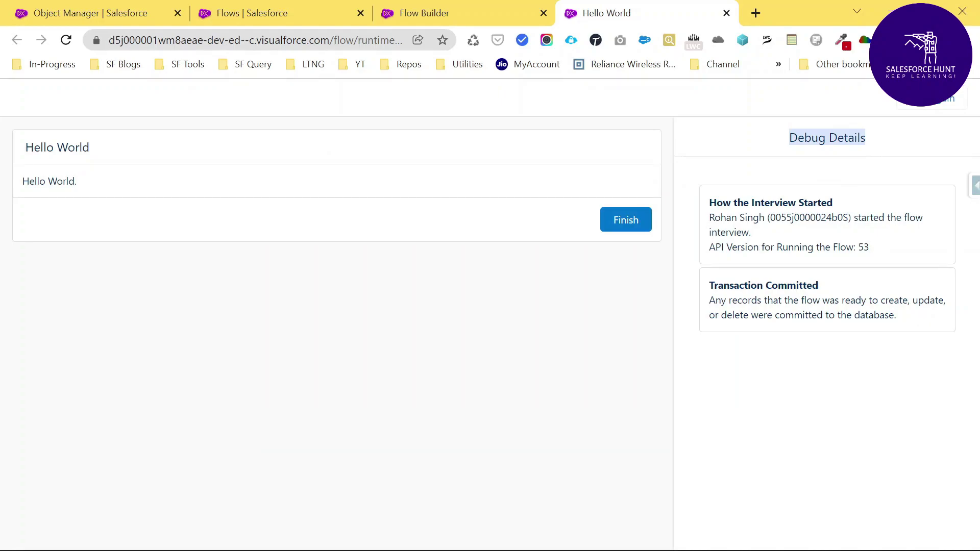
{"action": "left_click_drag", "start_coordinate": [713, 210], "coordinate": [838, 210]}
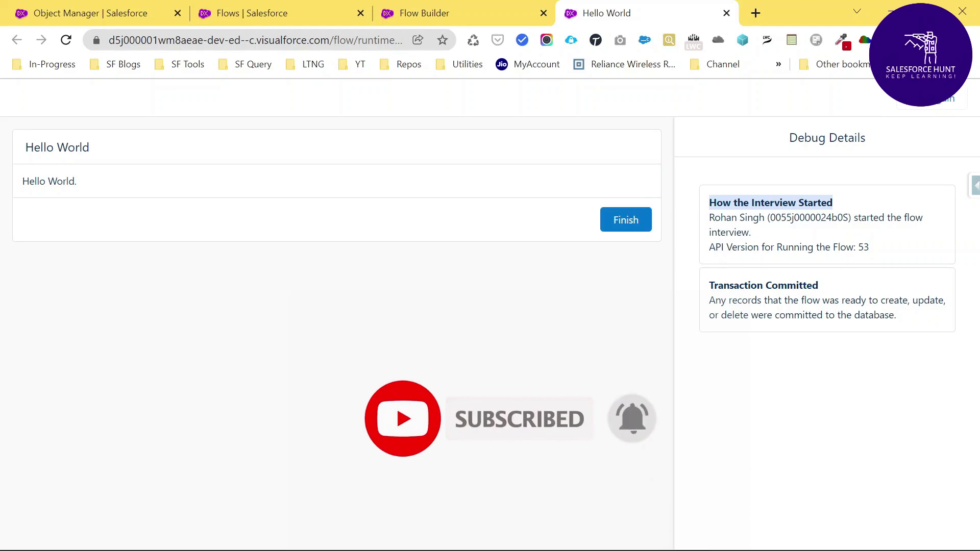
{"action": "left_click_drag", "start_coordinate": [709, 286], "coordinate": [819, 286]}
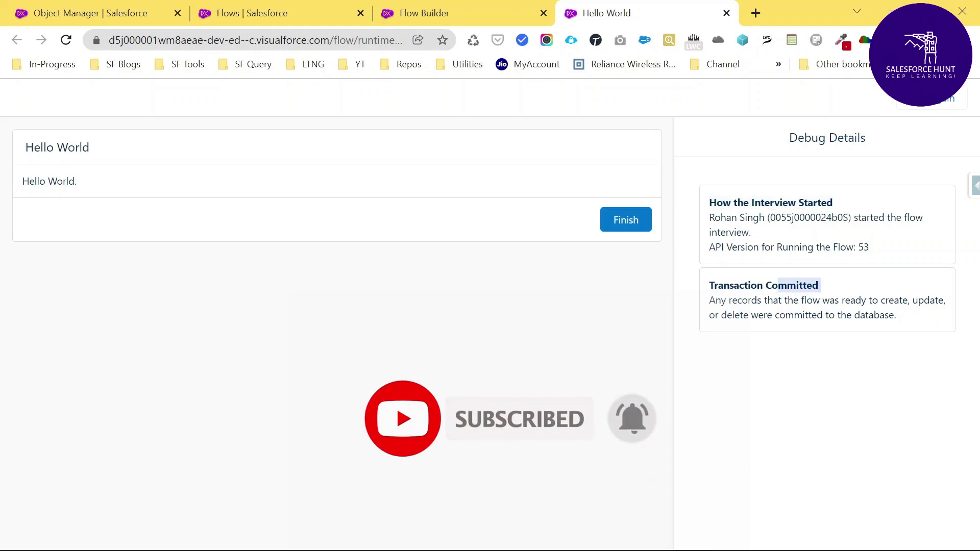
{"action": "left_click", "coordinate": [785, 258]}
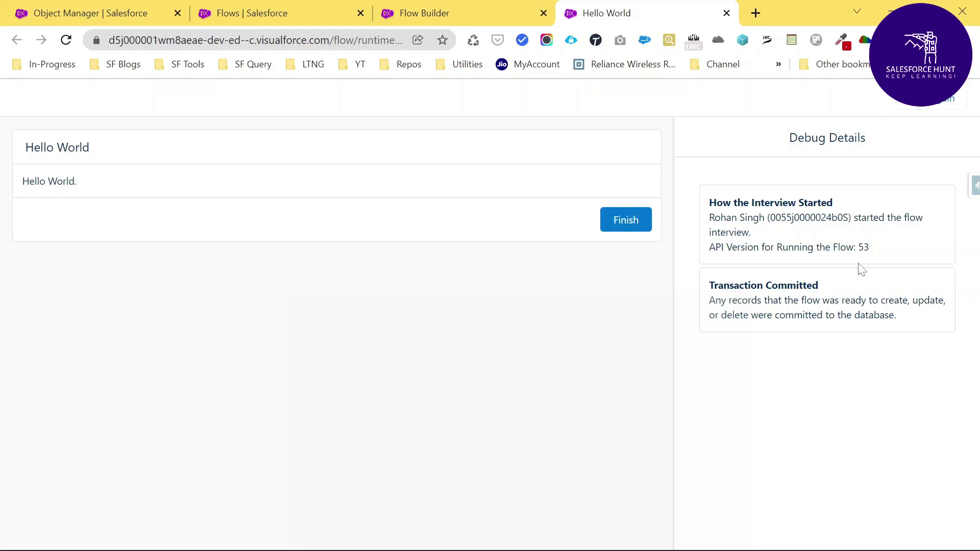
{"action": "left_click_drag", "start_coordinate": [878, 247], "coordinate": [800, 247]}
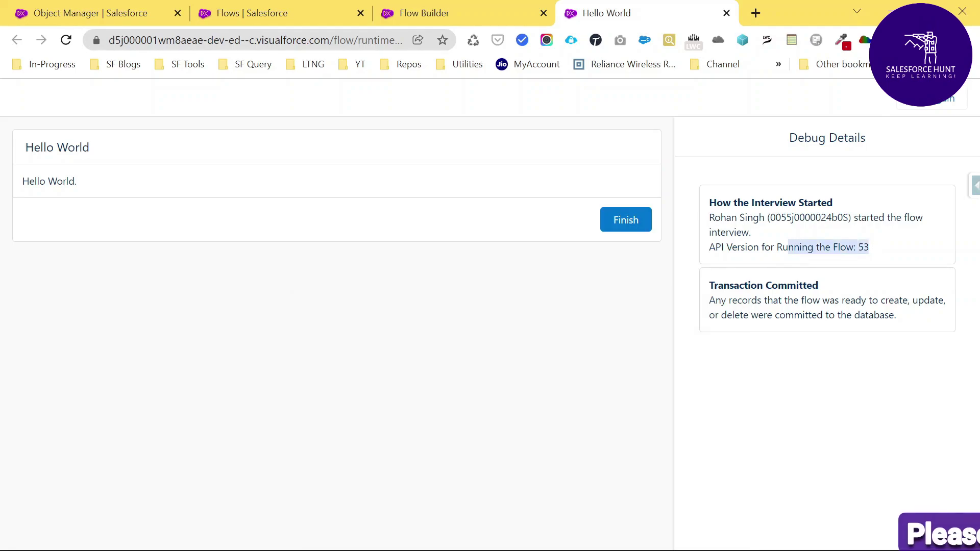
{"action": "left_click", "coordinate": [888, 256]}
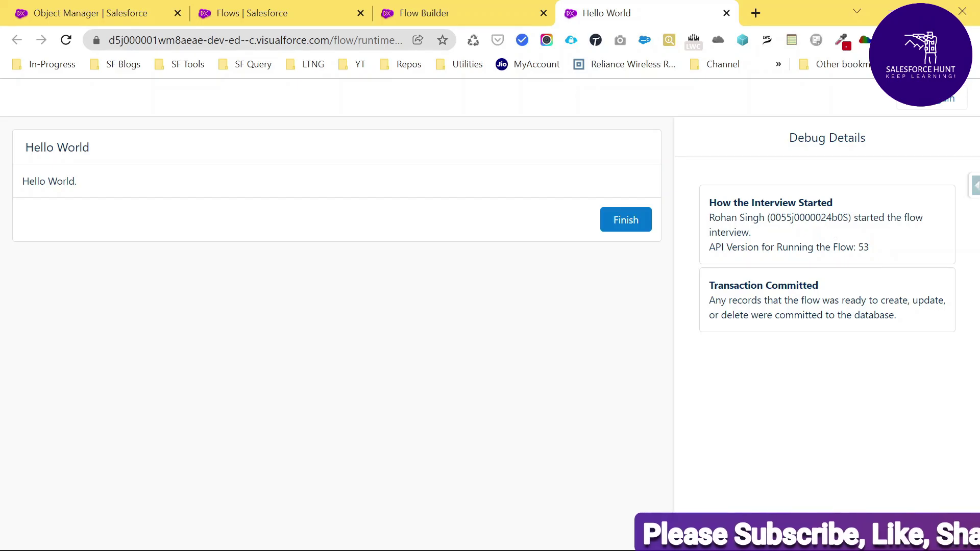
{"action": "left_click_drag", "start_coordinate": [800, 217], "coordinate": [709, 217]}
{"action": "double_click", "coordinate": [809, 218]}
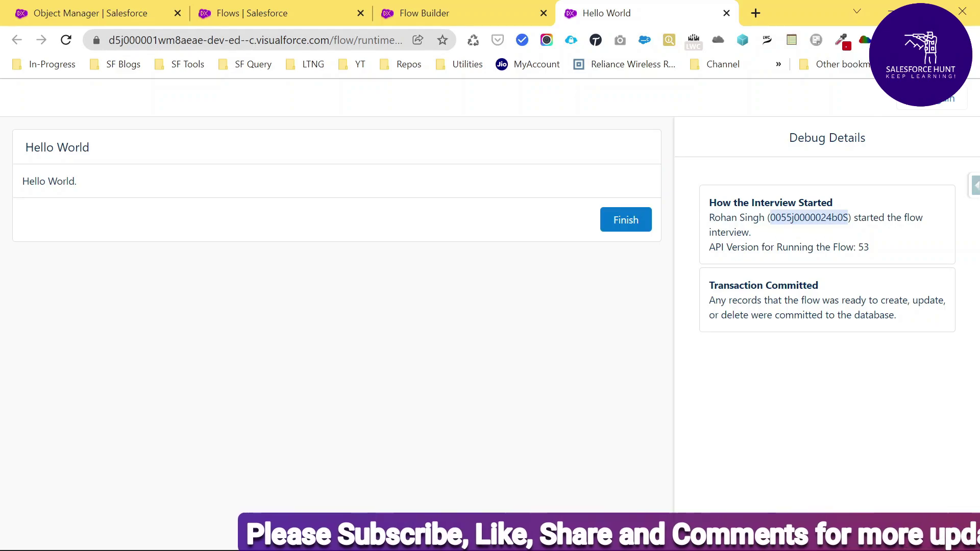
{"action": "left_click", "coordinate": [827, 238]}
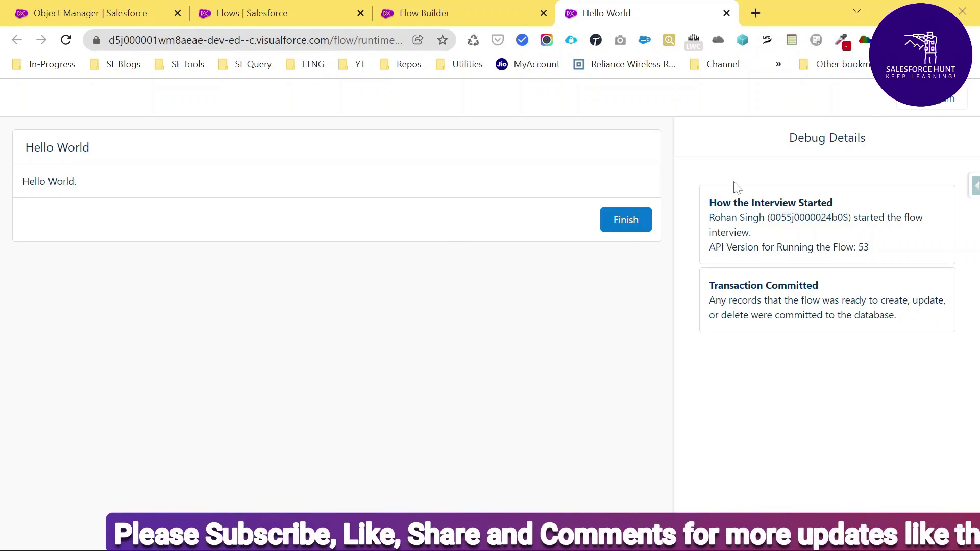
- Finish the debug interview, review the transaction, screen, display text and navigation entries, and close the debug page
{"action": "left_click", "coordinate": [624, 225]}
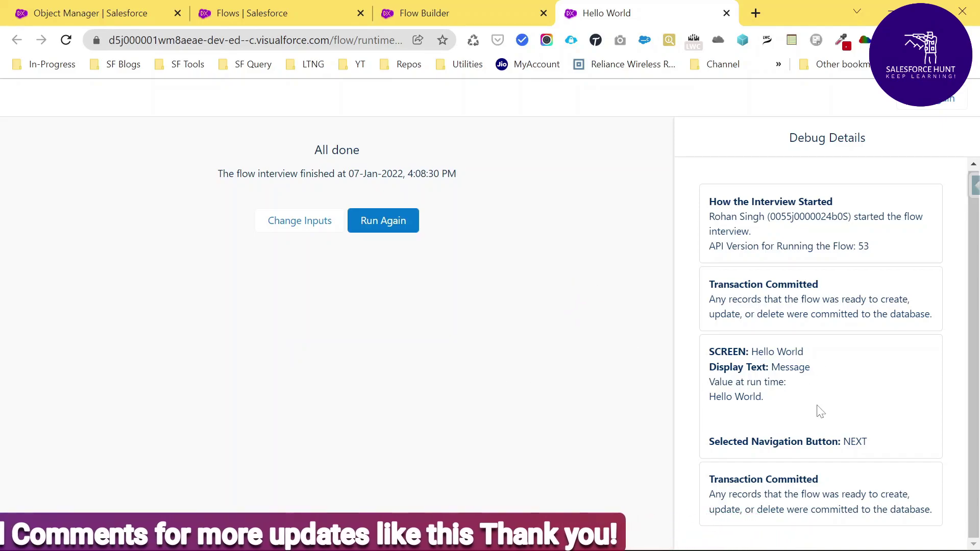
{"action": "left_click_drag", "start_coordinate": [719, 285], "coordinate": [819, 284]}
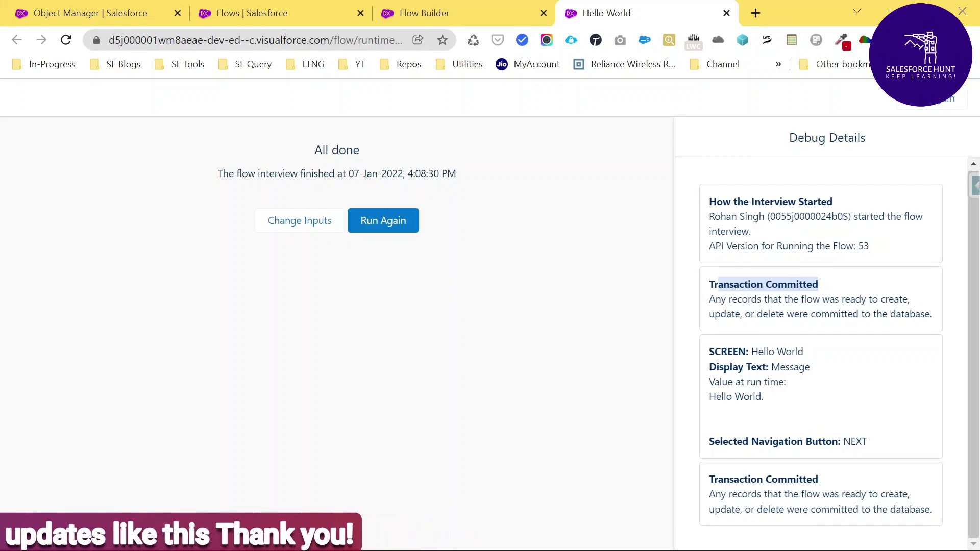
{"action": "left_click_drag", "start_coordinate": [751, 352], "coordinate": [812, 354]}
{"action": "left_click_drag", "start_coordinate": [709, 382], "coordinate": [783, 406]}
{"action": "left_click_drag", "start_coordinate": [843, 442], "coordinate": [866, 441]}
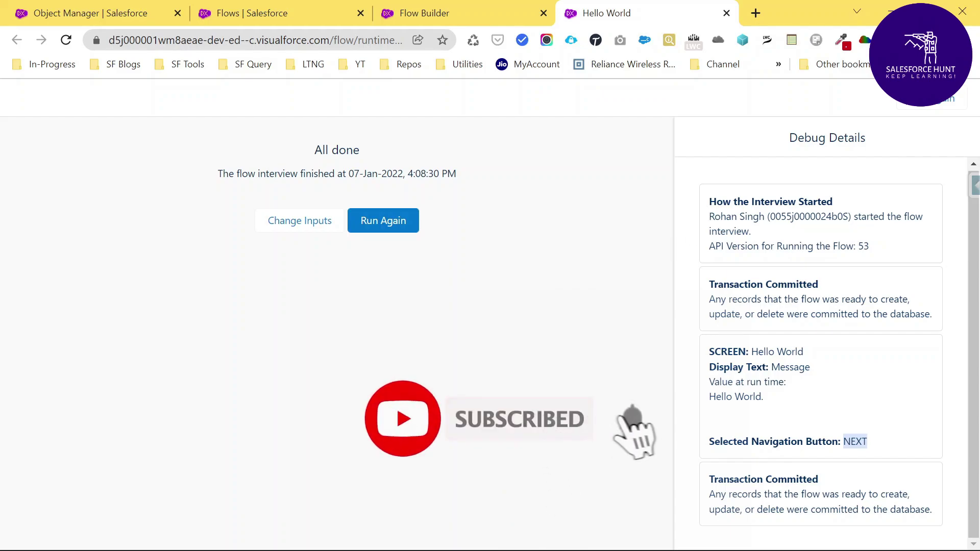
{"action": "left_click", "coordinate": [727, 13]}
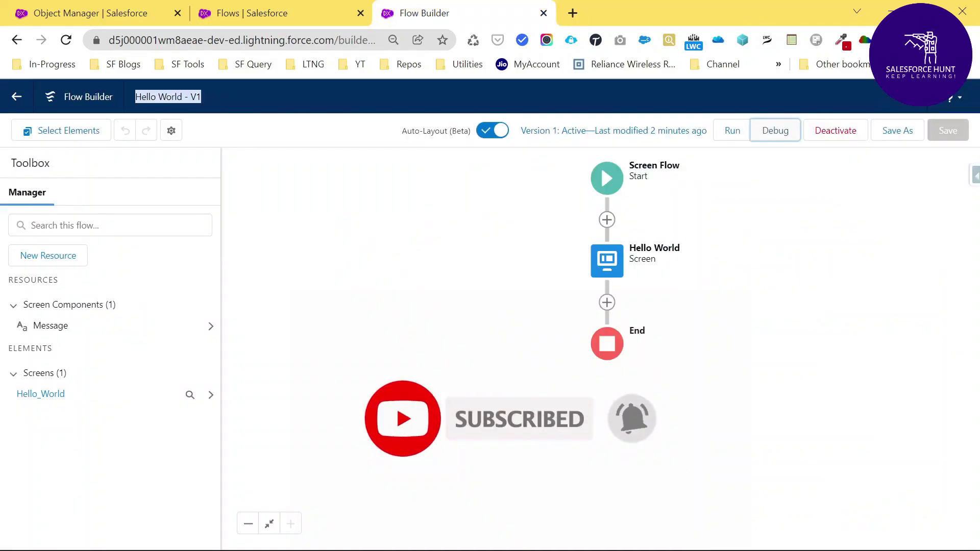
- Add a Get Records element after the Hello World screen, labelled "Get Records" with the API name Get_Records
{"action": "left_click", "coordinate": [606, 303]}
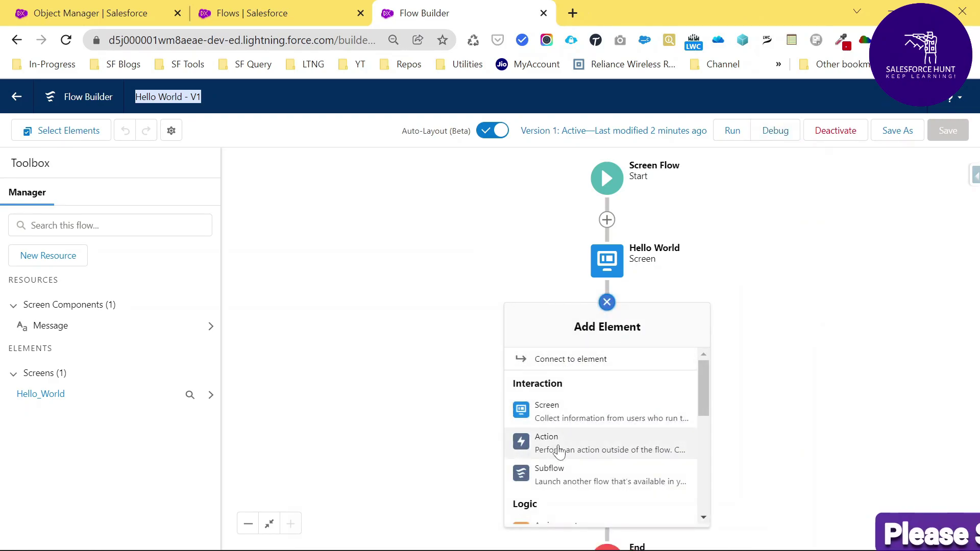
{"action": "scroll", "coordinate": [560, 449], "scroll_direction": "down", "scroll_amount": 6}
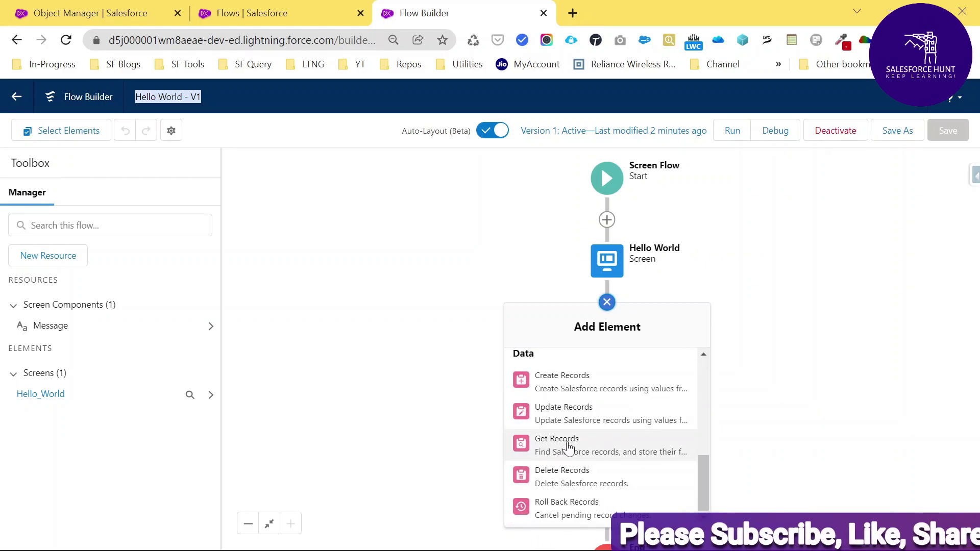
{"action": "left_click", "coordinate": [568, 447]}
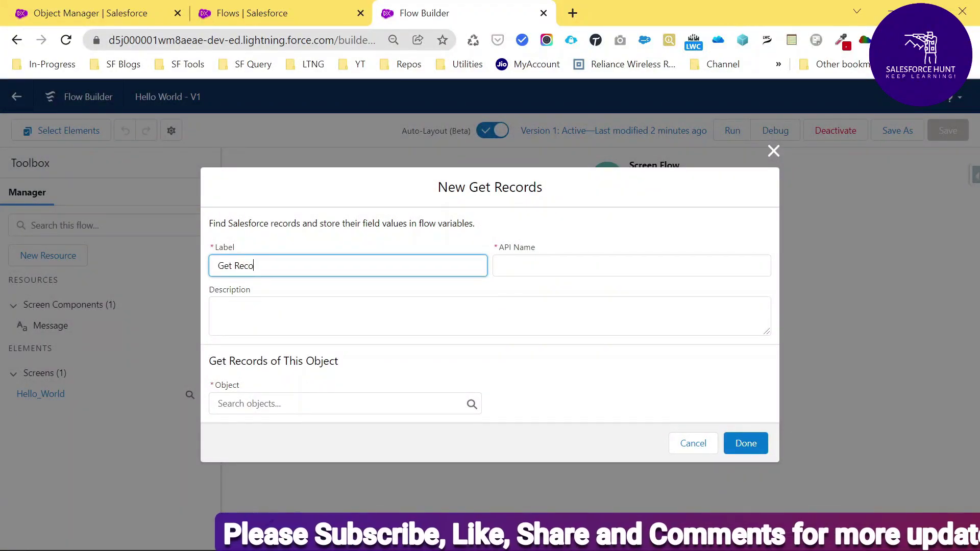
{"action": "type", "text": "Get Records"}
{"action": "key", "text": "Tab"}
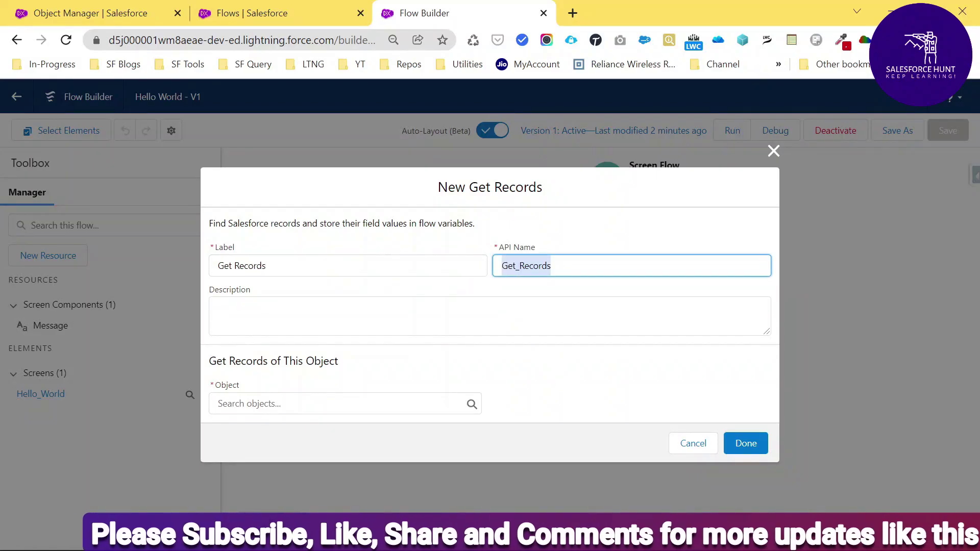
- Set the Get Records object to Account and look over its filter, sort and storage options
{"action": "left_click", "coordinate": [270, 402]}
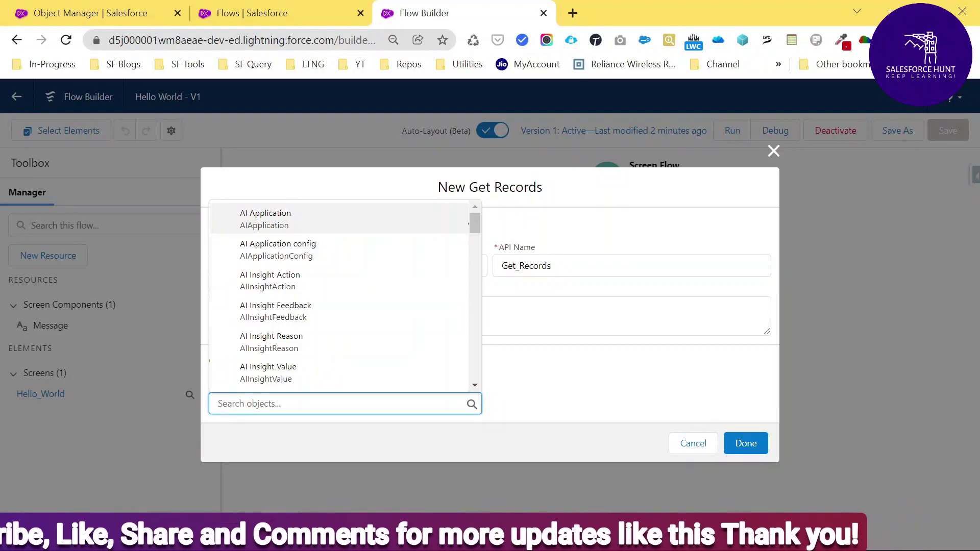
{"action": "type", "text": "Acco"}
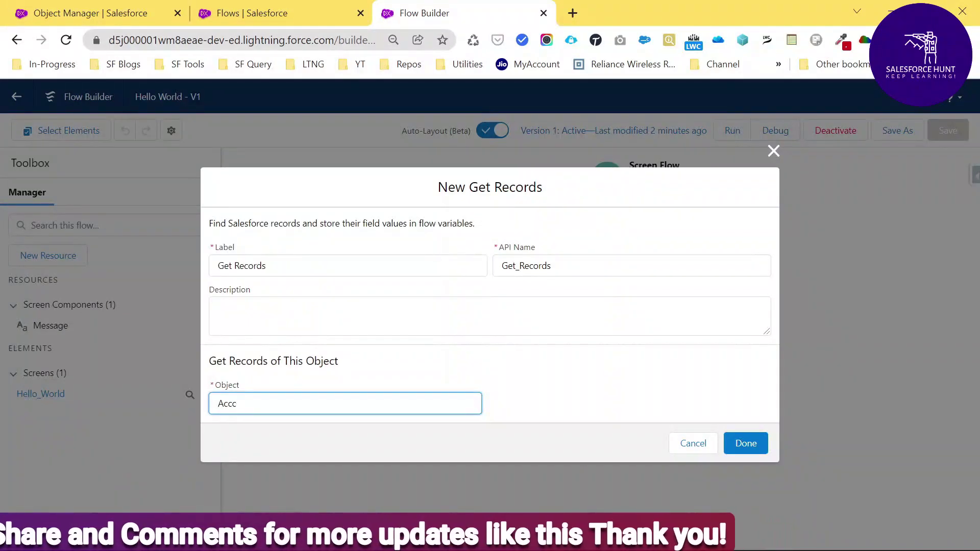
{"action": "type", "text": "un"}
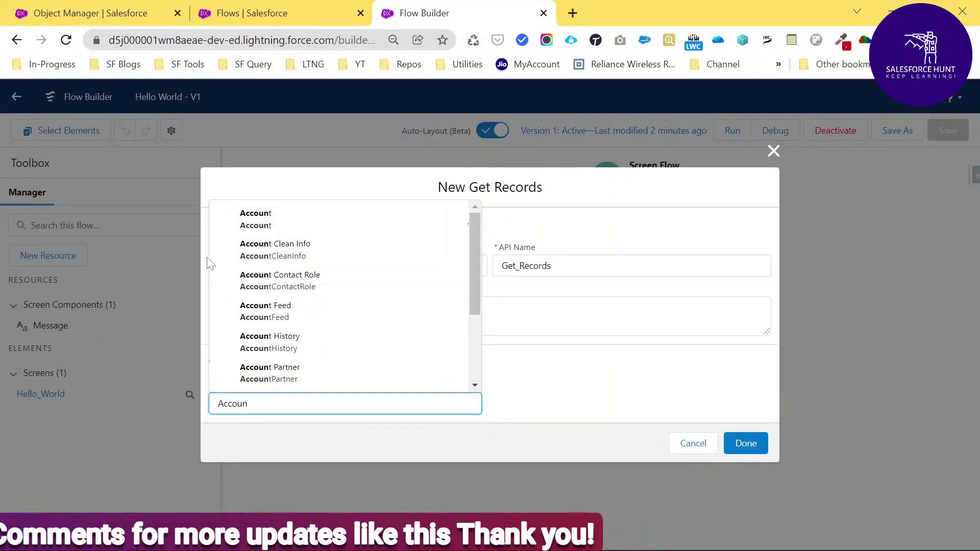
{"action": "left_click", "coordinate": [245, 227]}
{"action": "scroll", "coordinate": [547, 394], "scroll_direction": "down", "scroll_amount": 5}
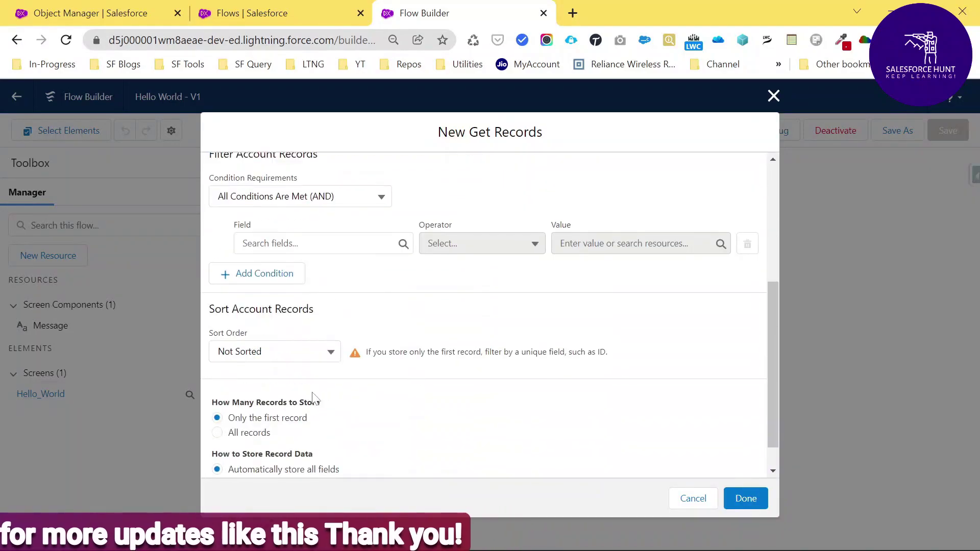
{"action": "scroll", "coordinate": [278, 270], "scroll_direction": "up", "scroll_amount": 3}
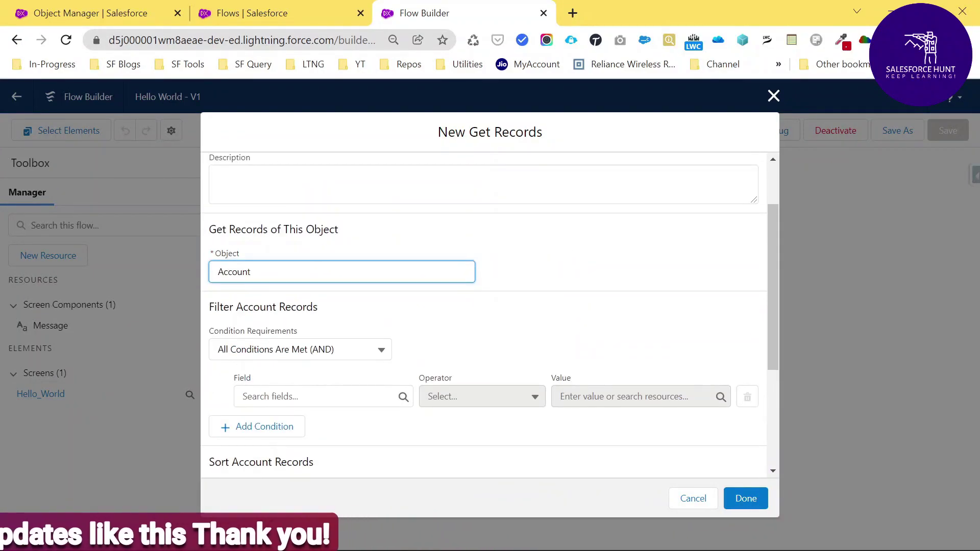
- Filter the Account records on Id Equals 0 and finish the Get Records element
{"action": "left_click", "coordinate": [316, 396]}
{"action": "type", "text": "Account I"}
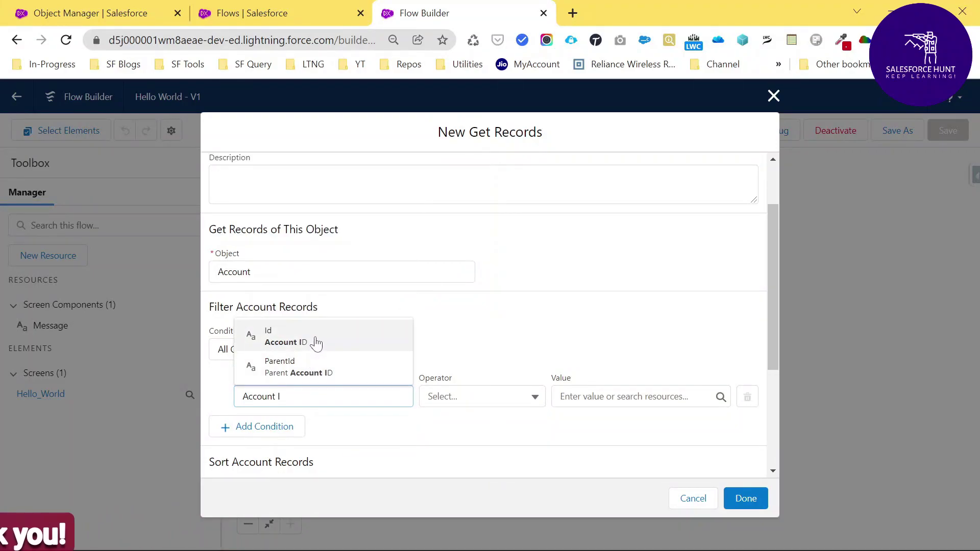
{"action": "left_click", "coordinate": [312, 341]}
{"action": "left_click", "coordinate": [633, 397]}
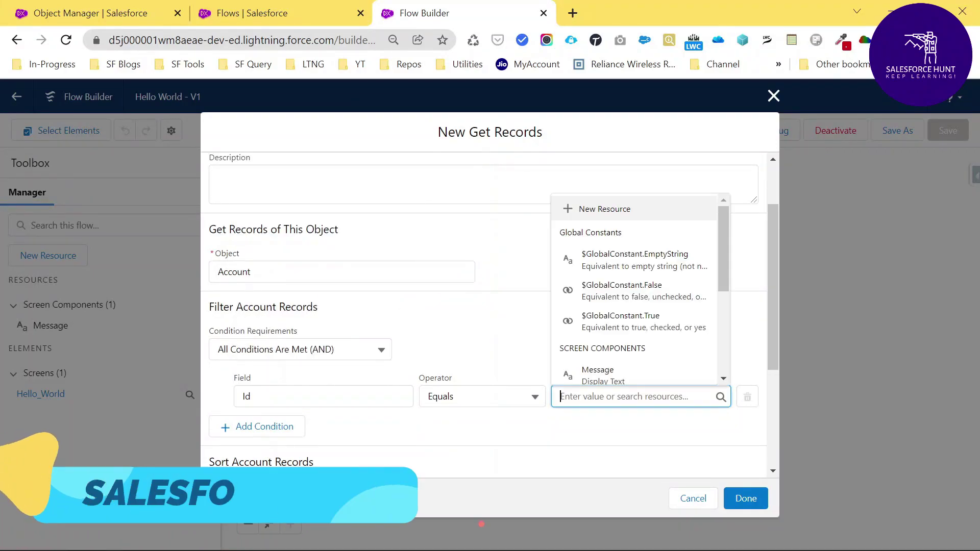
{"action": "type", "text": "0"}
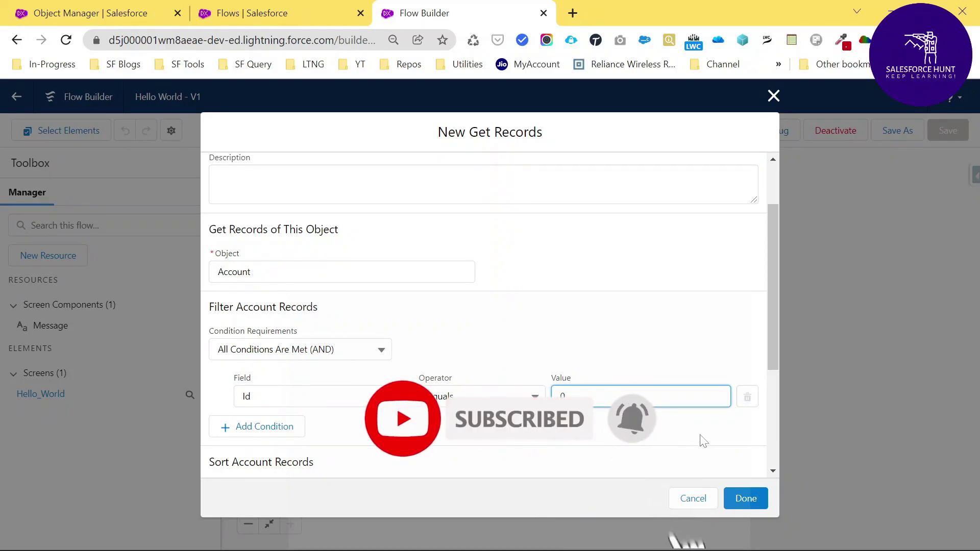
{"action": "left_click", "coordinate": [746, 498]}
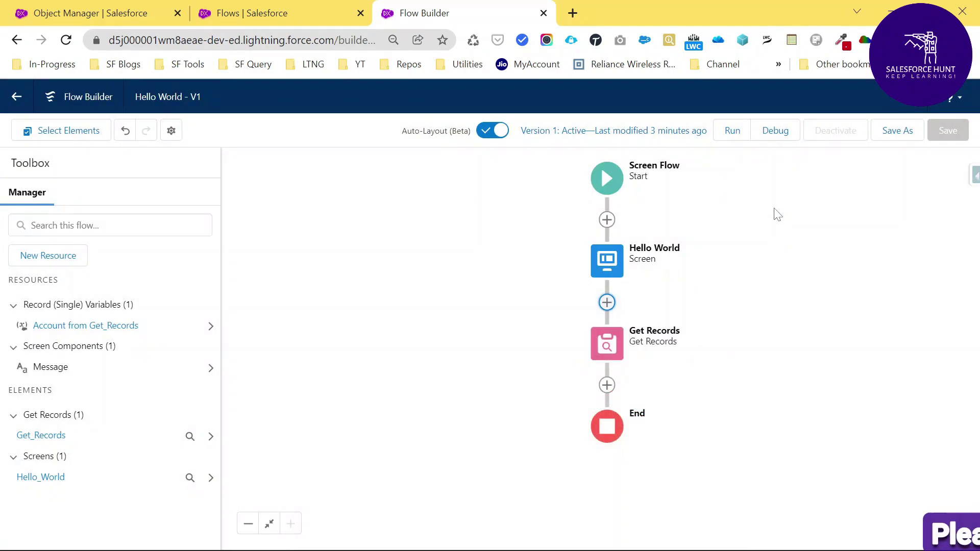
- Debug the flow with the default options and check the Hello World screen and its navigation button
{"action": "left_click", "coordinate": [775, 134]}
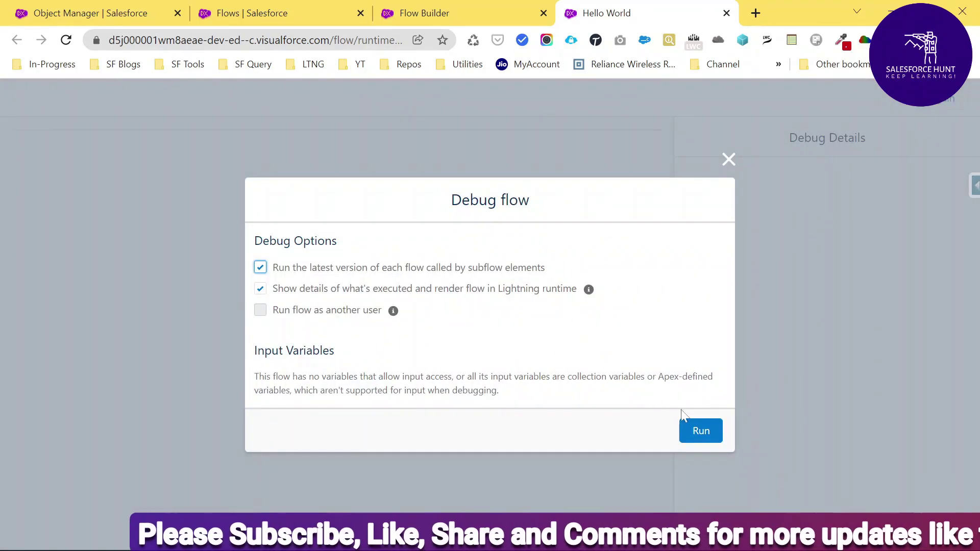
{"action": "left_click", "coordinate": [700, 432]}
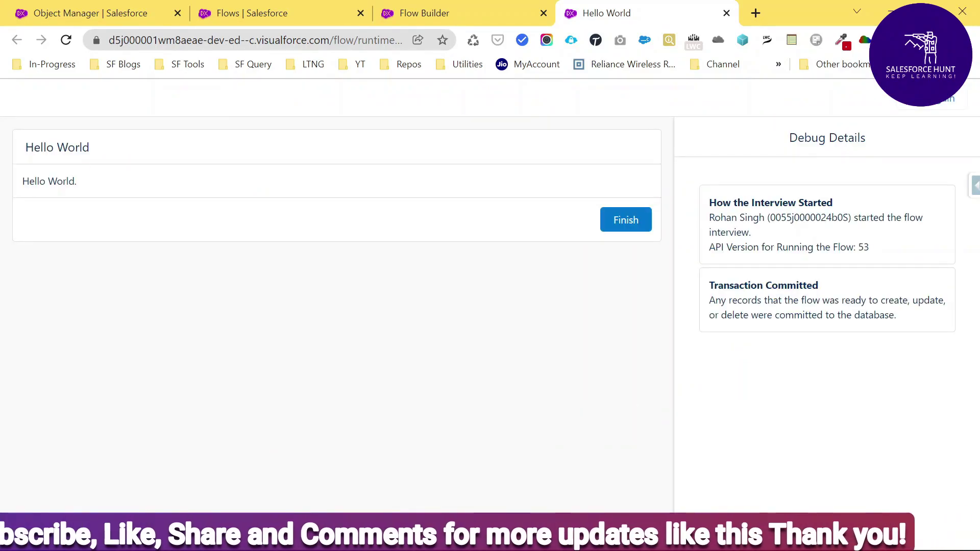
{"action": "left_click_drag", "start_coordinate": [91, 148], "coordinate": [24, 148]}
{"action": "left_click", "coordinate": [179, 169]}
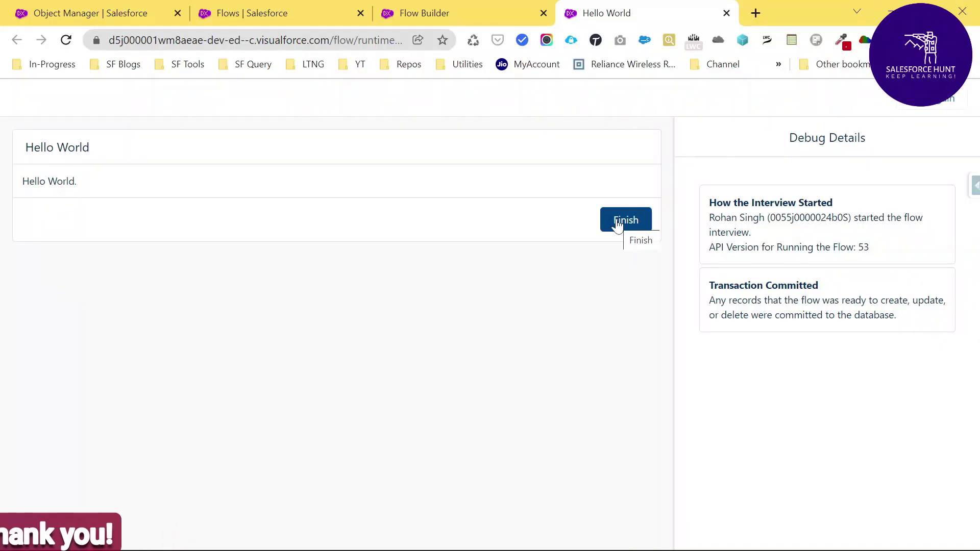
{"action": "left_click", "coordinate": [388, 219]}
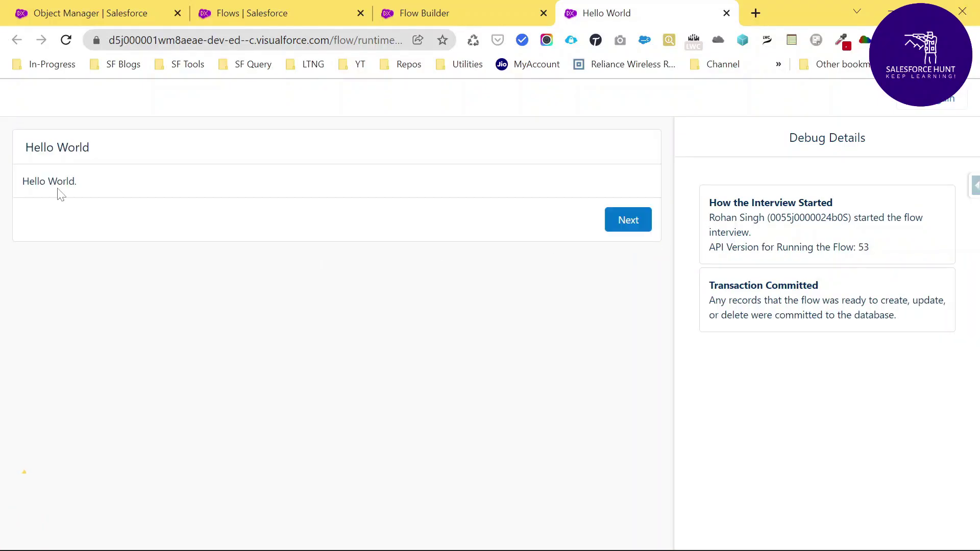
- Review the Hello World screen's title and display text, and advance the interview to the Get Records element
{"action": "left_click_drag", "start_coordinate": [25, 147], "coordinate": [100, 156]}
{"action": "left_click_drag", "start_coordinate": [21, 181], "coordinate": [76, 188]}
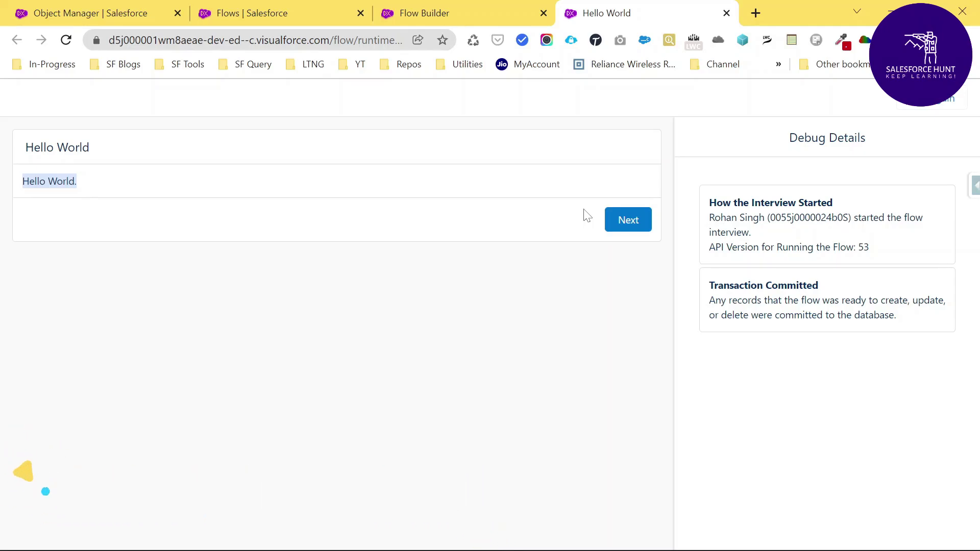
{"action": "left_click", "coordinate": [626, 223]}
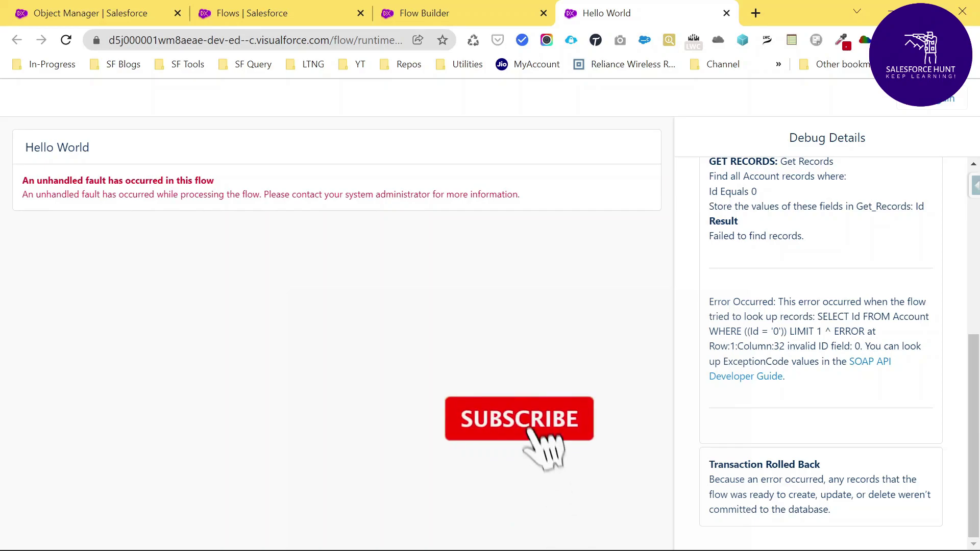
- Read the fault message on the flow page, dismiss the mail notification and return to the start of the debug details
{"action": "left_click_drag", "start_coordinate": [319, 195], "coordinate": [531, 196]}
{"action": "left_click", "coordinate": [652, 269]}
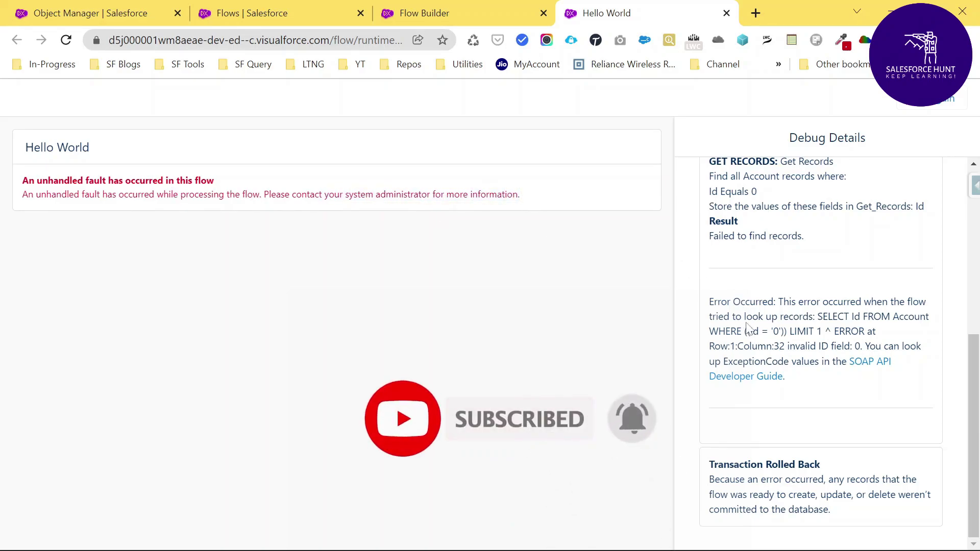
{"action": "scroll", "coordinate": [763, 381], "scroll_direction": "up", "scroll_amount": 6}
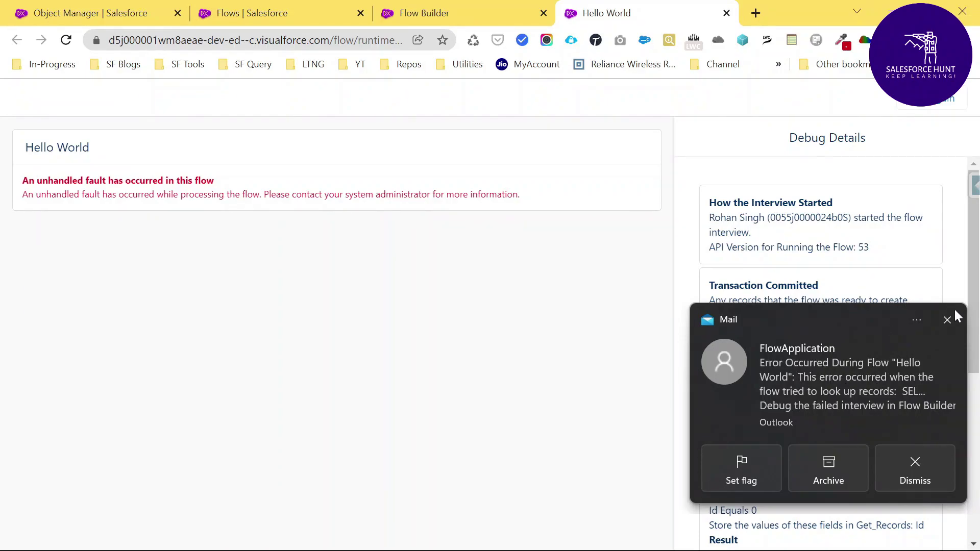
{"action": "scroll", "coordinate": [821, 352], "scroll_direction": "down", "scroll_amount": 1}
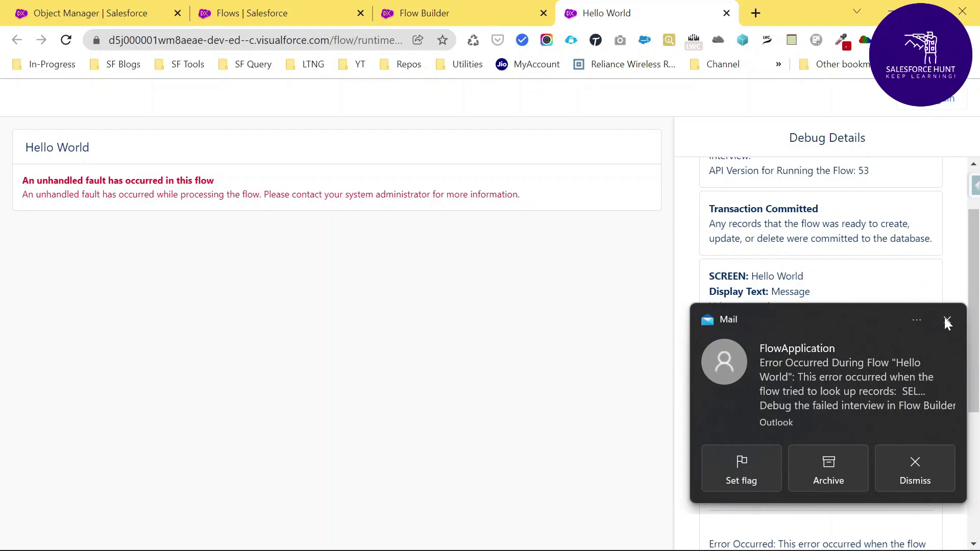
{"action": "left_click", "coordinate": [947, 322]}
{"action": "scroll", "coordinate": [762, 279], "scroll_direction": "up", "scroll_amount": 1}
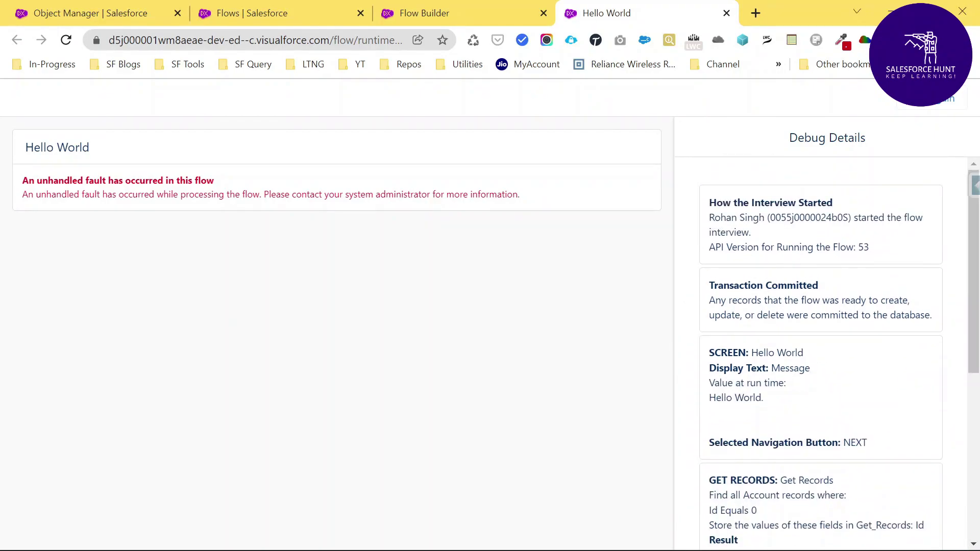
- Examine the screen name, display text, run-time value and selected navigation entries in the debug details
{"action": "left_click_drag", "start_coordinate": [752, 353], "coordinate": [799, 363]}
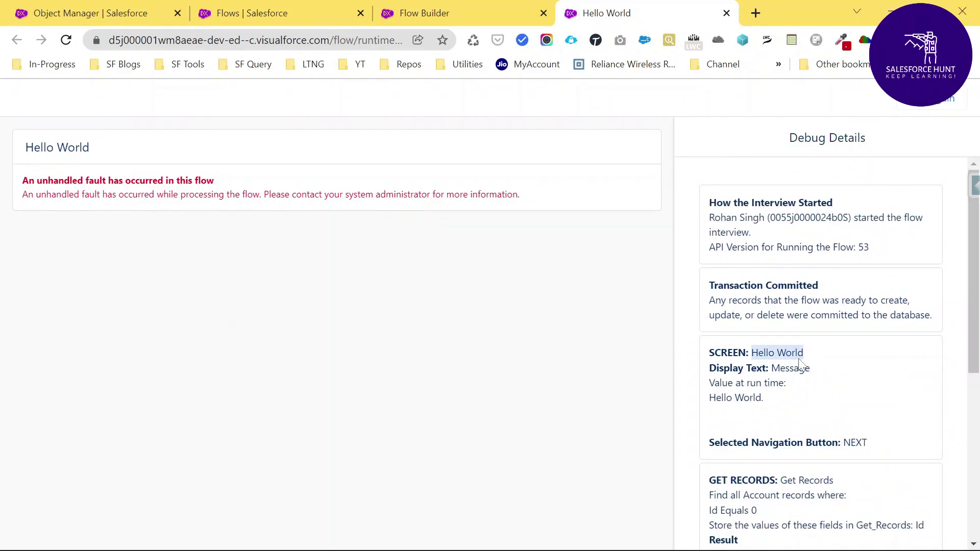
{"action": "double_click", "coordinate": [790, 368]}
{"action": "left_click_drag", "start_coordinate": [709, 398], "coordinate": [771, 405]}
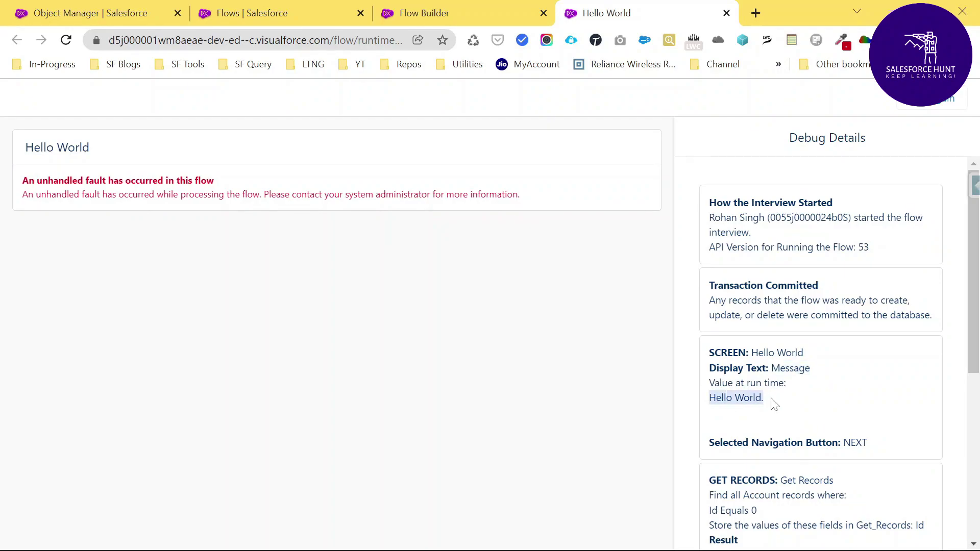
{"action": "scroll", "coordinate": [800, 419], "scroll_direction": "down", "scroll_amount": 3}
{"action": "left_click_drag", "start_coordinate": [843, 289], "coordinate": [870, 291]}
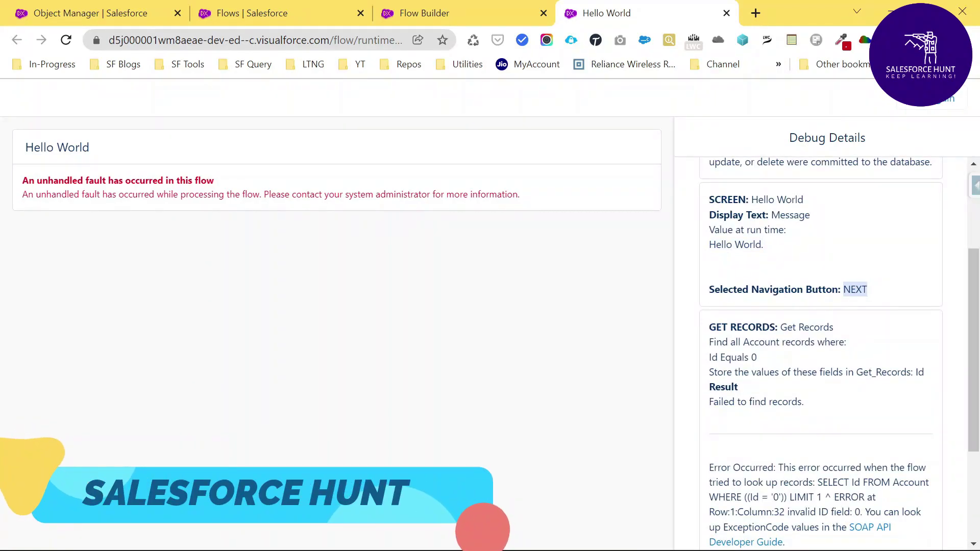
- Examine the Get Records debug entry, including its object, filter condition, stored fields and result
{"action": "left_click_drag", "start_coordinate": [781, 328], "coordinate": [833, 328]}
{"action": "left_click_drag", "start_coordinate": [710, 342], "coordinate": [847, 343]}
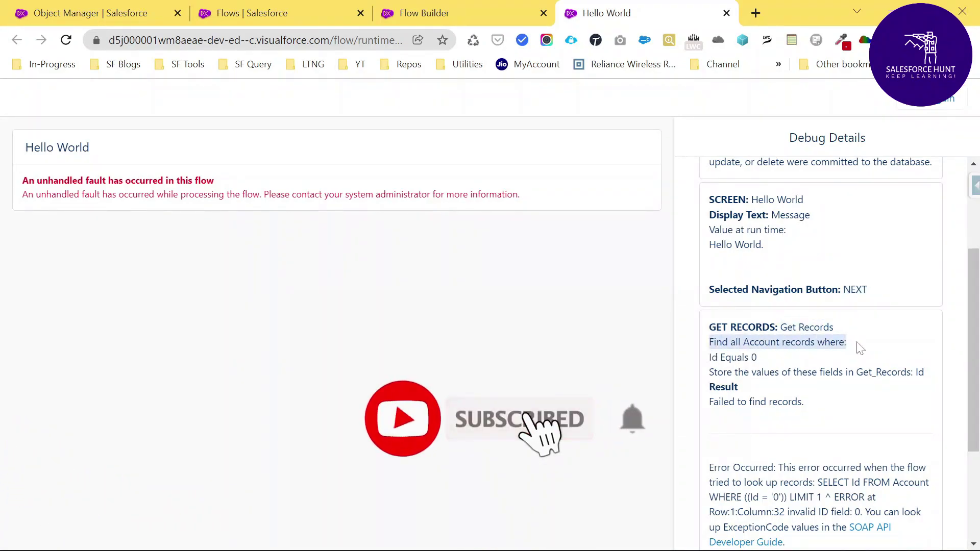
{"action": "left_click_drag", "start_coordinate": [709, 358], "coordinate": [757, 358]}
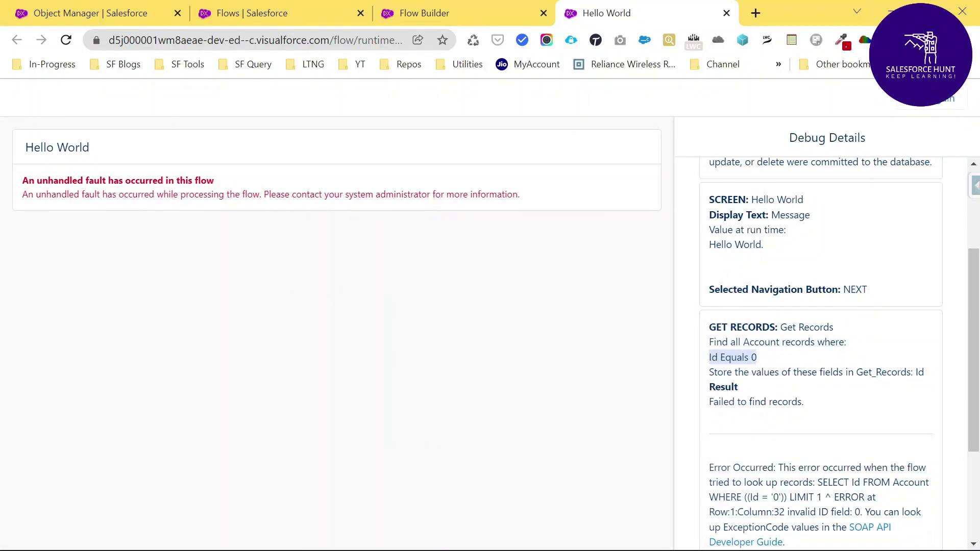
{"action": "left_click_drag", "start_coordinate": [709, 373], "coordinate": [717, 372]}
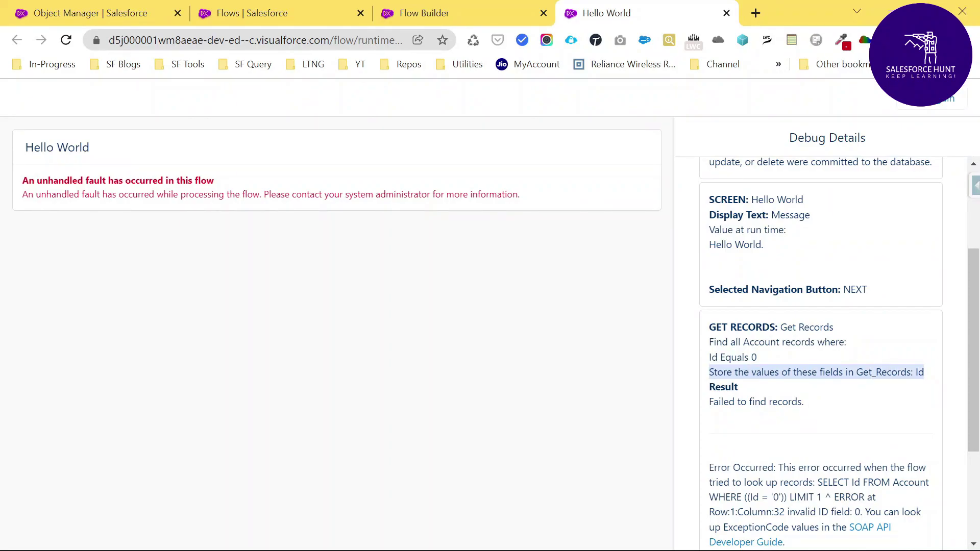
{"action": "left_click_drag", "start_coordinate": [709, 401], "coordinate": [749, 402]}
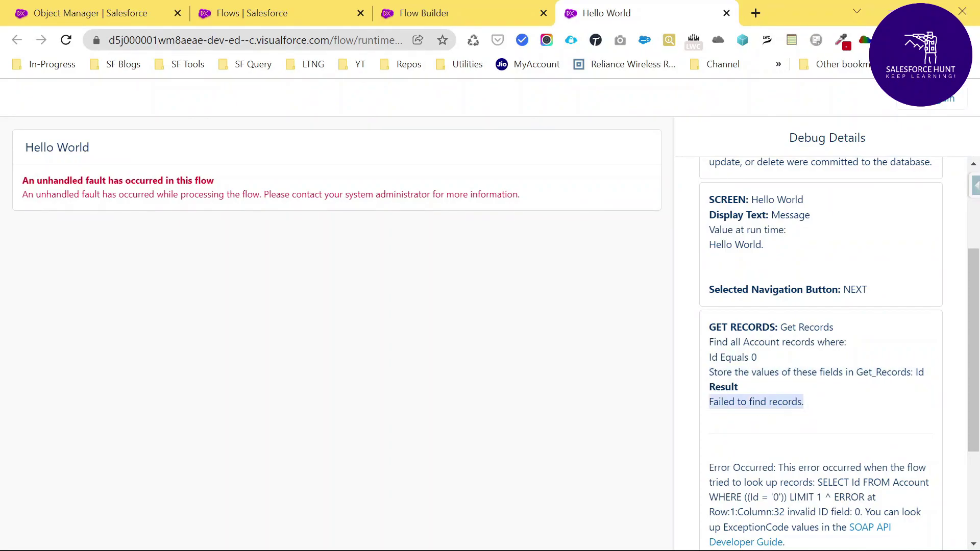
- Read the error explanation under the Get Records entry, including the query and the cause given for the Id field
{"action": "scroll", "coordinate": [817, 408], "scroll_direction": "down", "scroll_amount": 3}
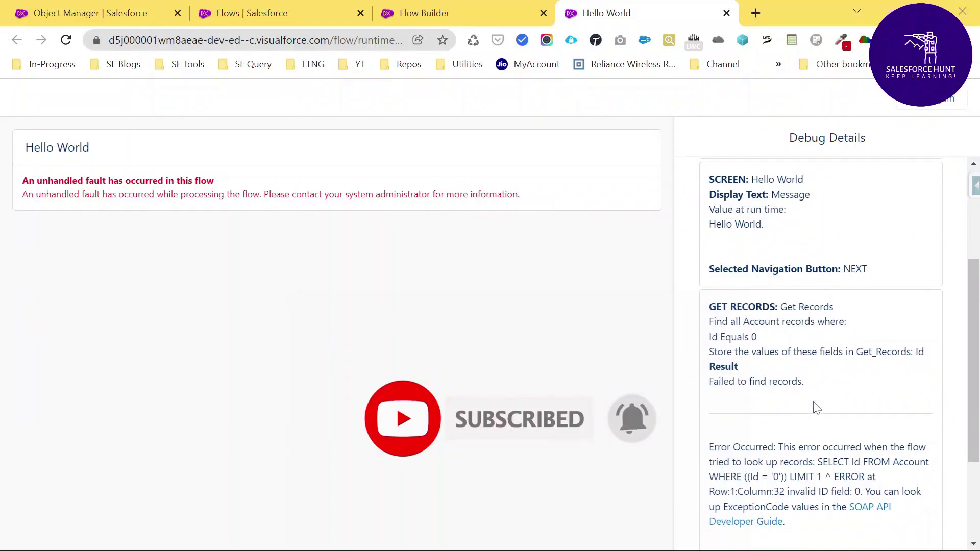
{"action": "left_click_drag", "start_coordinate": [709, 302], "coordinate": [844, 301]}
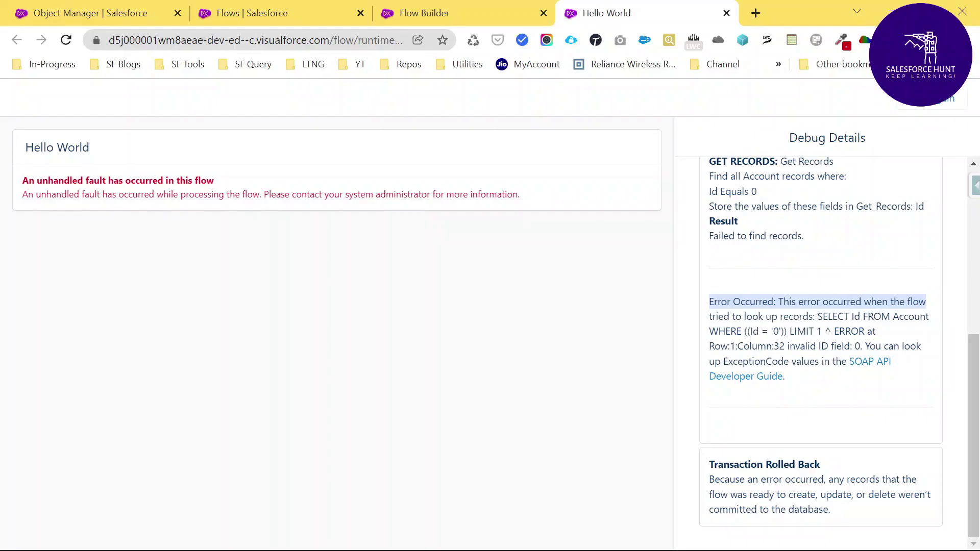
{"action": "left_click_drag", "start_coordinate": [823, 316], "coordinate": [866, 331]}
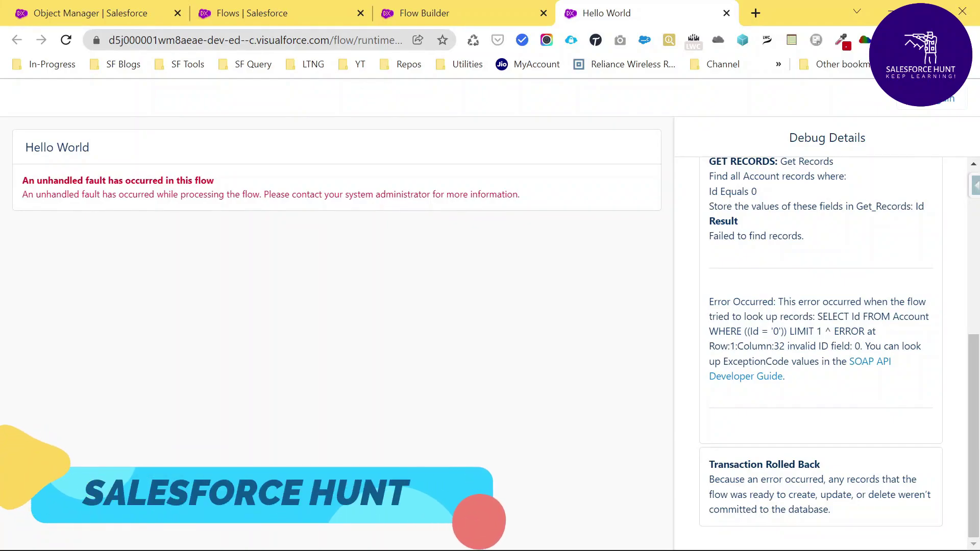
{"action": "left_click_drag", "start_coordinate": [709, 346], "coordinate": [893, 346]}
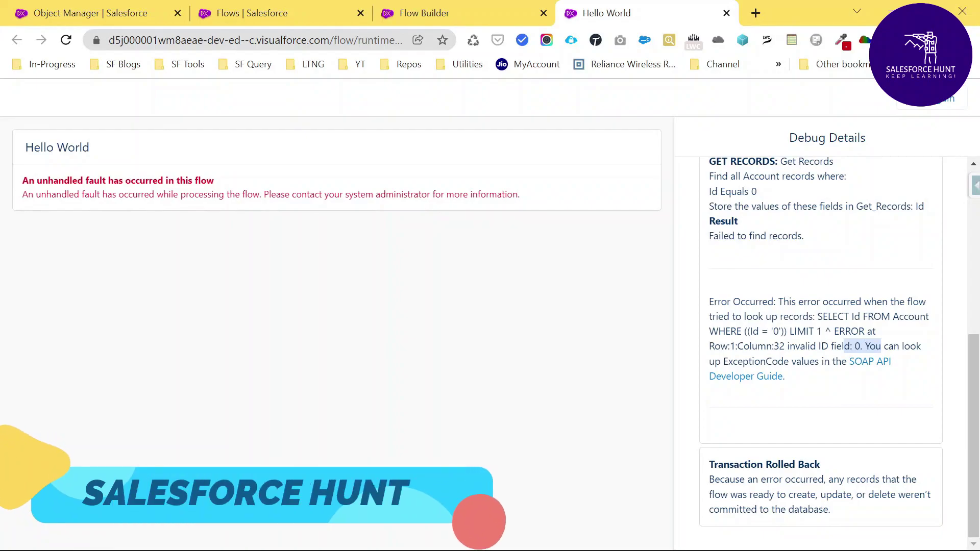
{"action": "scroll", "coordinate": [689, 271], "scroll_direction": "up", "scroll_amount": 6}
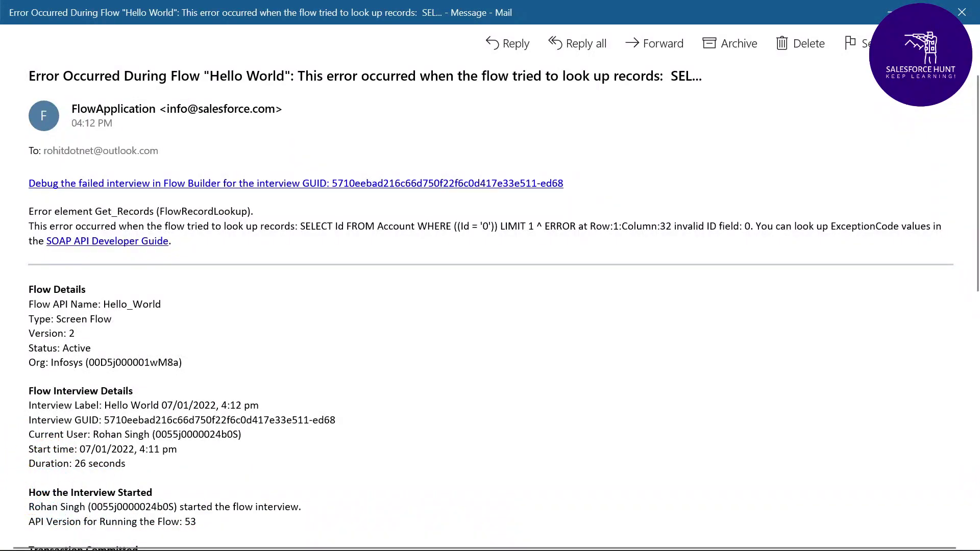
- Switch to Mail and review the flow error email's subject, flow details, interview details and Get Records error
{"action": "left_click_drag", "start_coordinate": [702, 76], "coordinate": [376, 76]}
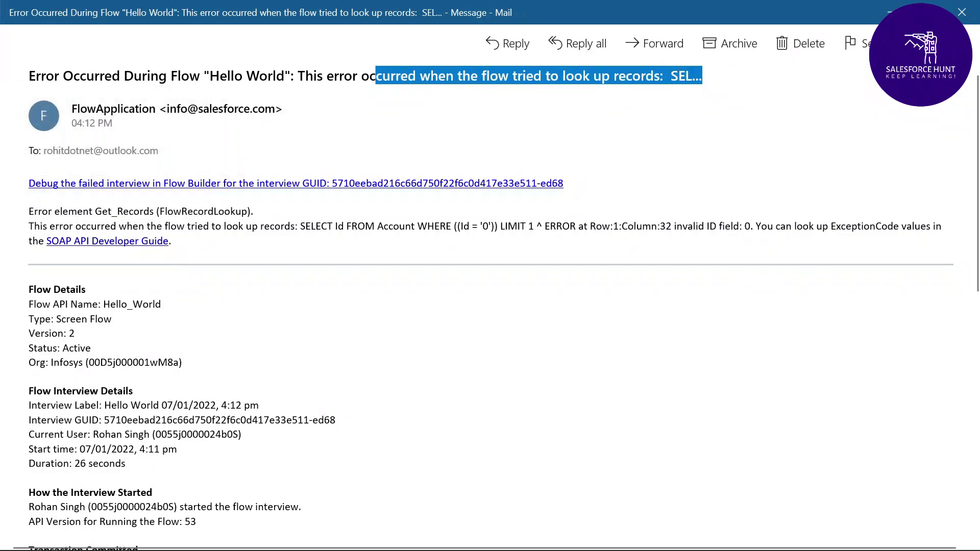
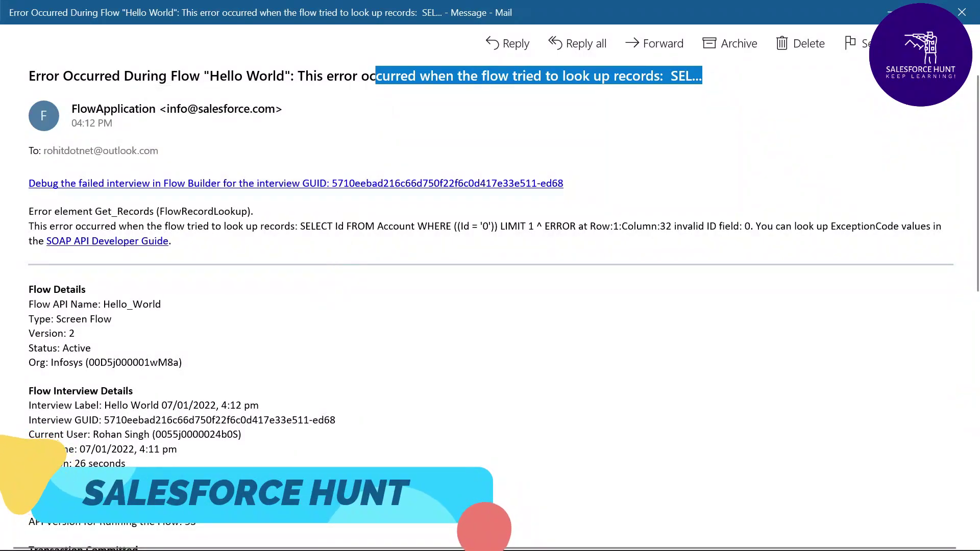
{"action": "scroll", "coordinate": [490, 307], "scroll_direction": "down", "scroll_amount": 3}
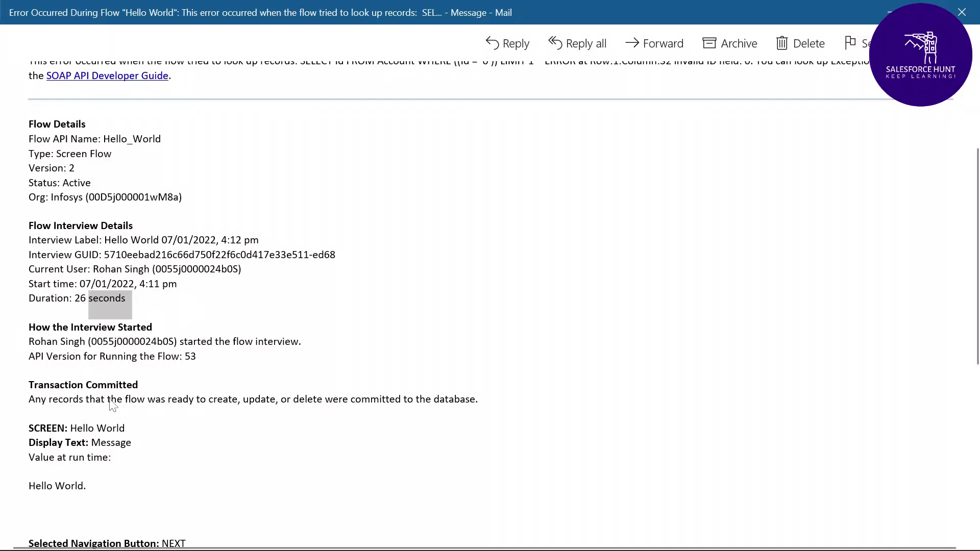
{"action": "scroll", "coordinate": [105, 438], "scroll_direction": "down", "scroll_amount": 3}
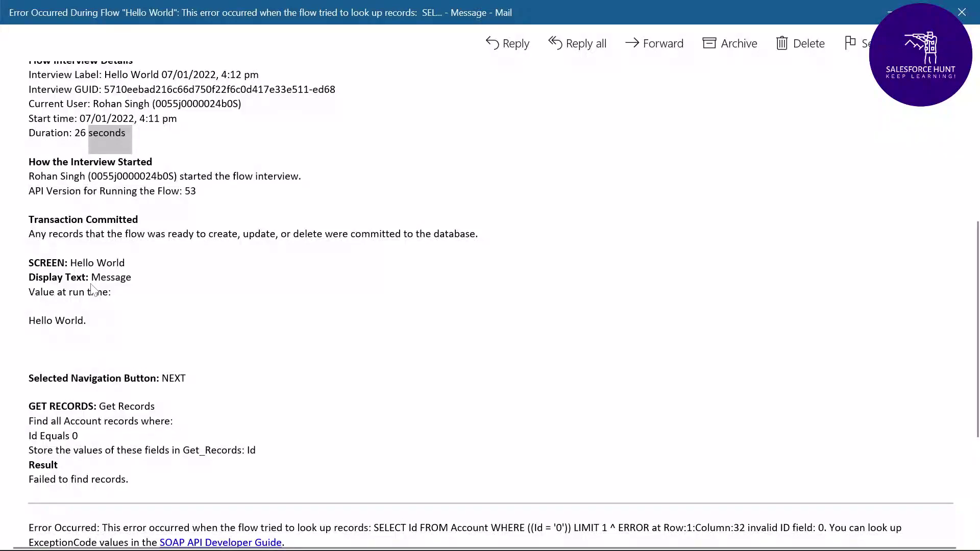
{"action": "scroll", "coordinate": [110, 281], "scroll_direction": "down", "scroll_amount": 3}
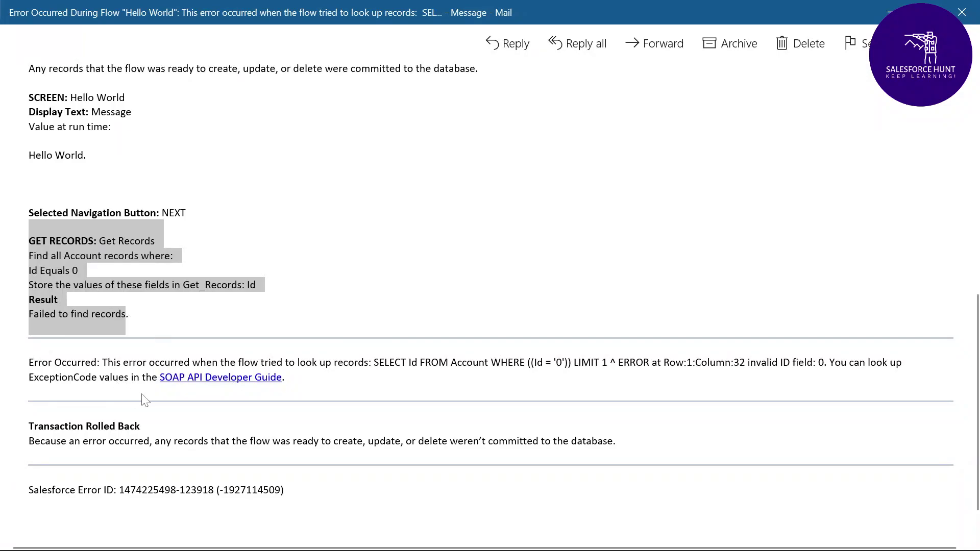
{"action": "scroll", "coordinate": [358, 416], "scroll_direction": "up", "scroll_amount": 6}
{"action": "scroll", "coordinate": [253, 328], "scroll_direction": "up", "scroll_amount": 4}
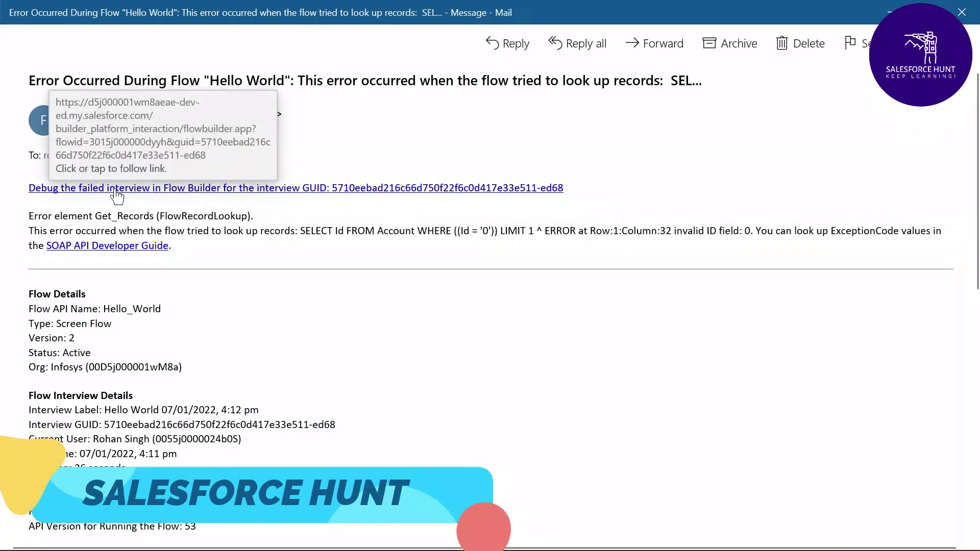
- Open the failed interview in Flow Builder from the email's debug link and examine the Get Records element on the canvas
{"action": "left_click", "coordinate": [261, 195]}
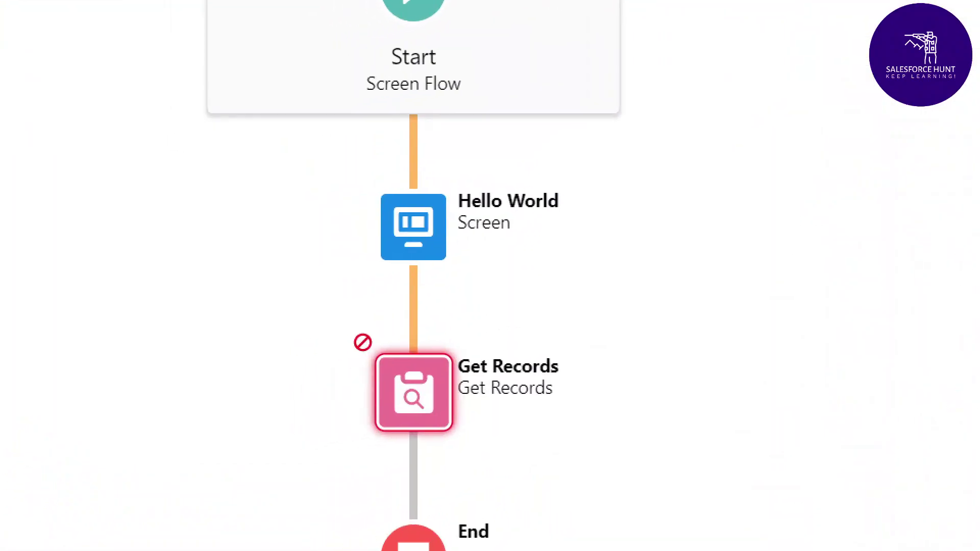
{"action": "mouse_move", "coordinate": [384, 321]}
{"action": "left_mouse_down"}
{"action": "mouse_move", "coordinate": [322, 314]}
{"action": "mouse_move", "coordinate": [449, 501]}
{"action": "mouse_move", "coordinate": [567, 327]}
{"action": "mouse_move", "coordinate": [385, 322]}
{"action": "mouse_move", "coordinate": [326, 334]}
{"action": "mouse_move", "coordinate": [389, 339]}
{"action": "mouse_move", "coordinate": [331, 319]}
{"action": "left_mouse_up"}
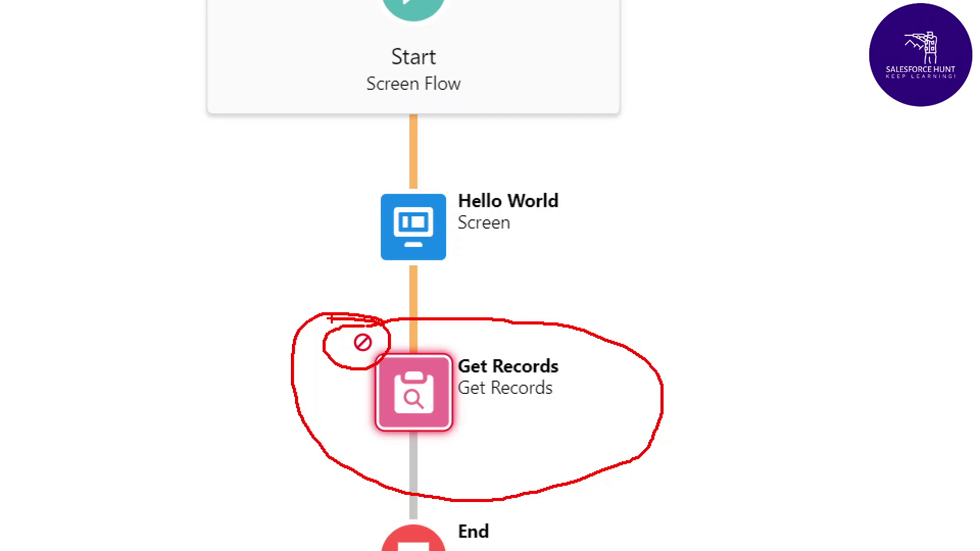
{"action": "key", "text": "Escape"}
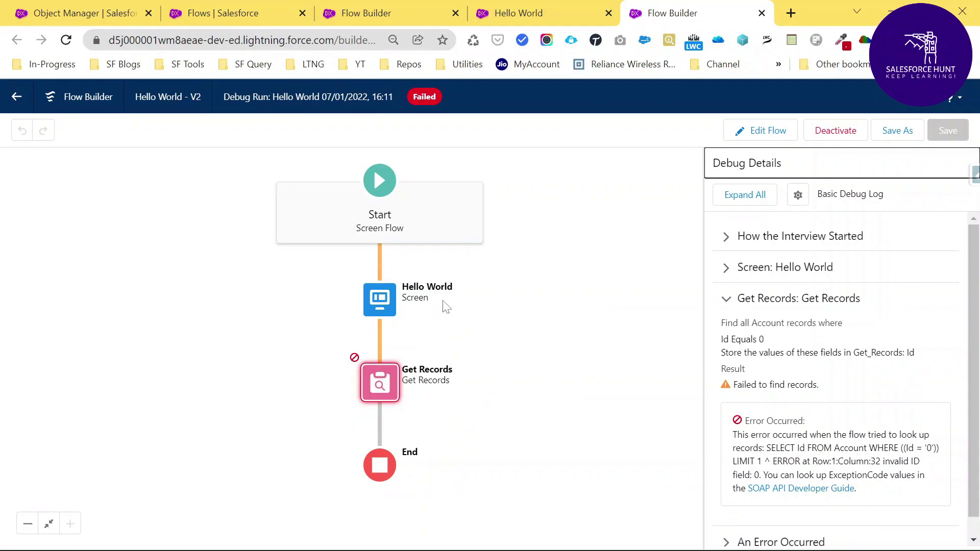
- Return to Salesforce Setup, search the setup pages for "fail" and open Paused And Failed Flow Interviews
{"action": "left_click", "coordinate": [123, 18]}
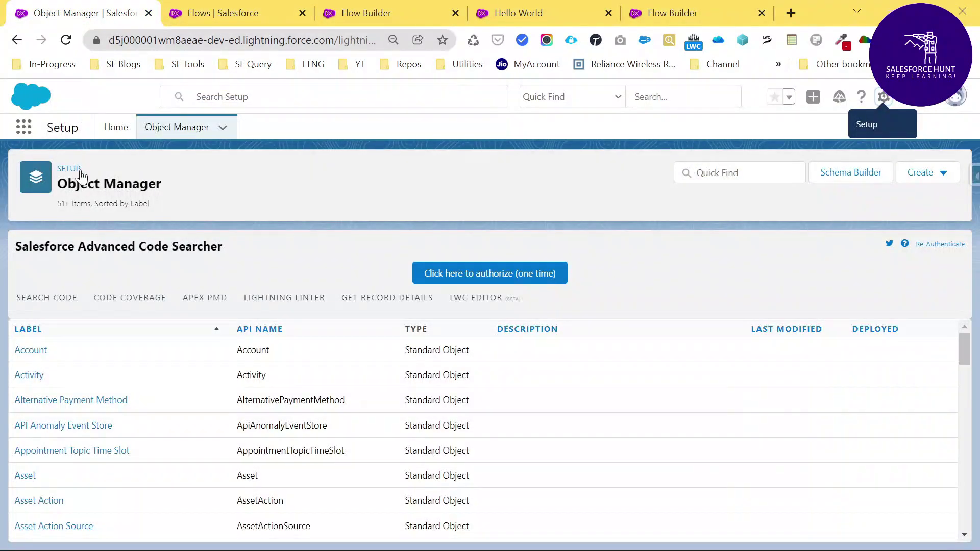
{"action": "left_click", "coordinate": [67, 169]}
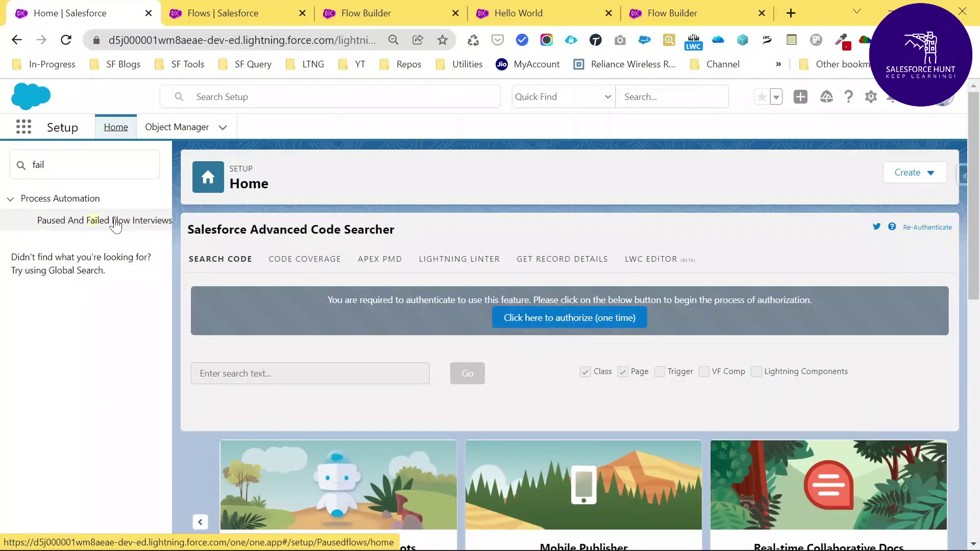
{"action": "left_click", "coordinate": [115, 225]}
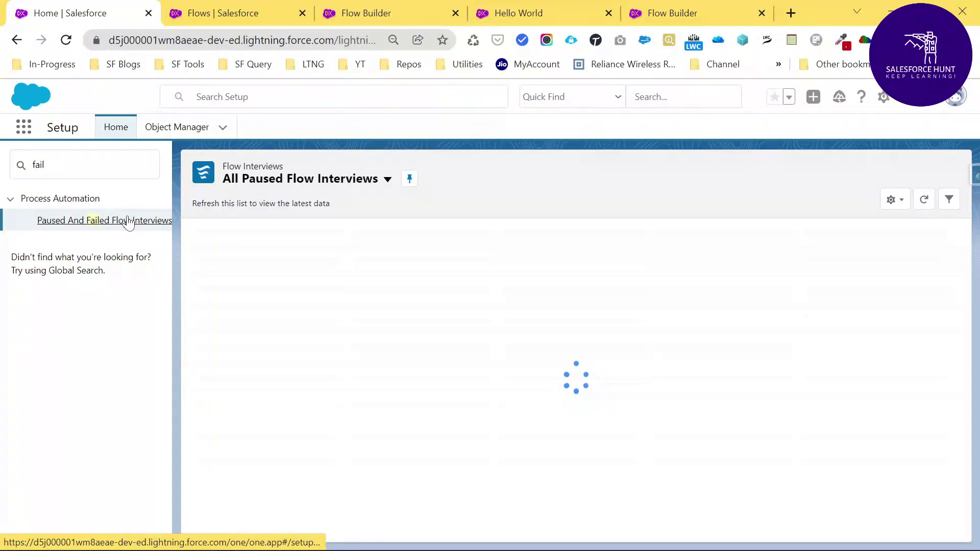
- Switch to the All Failed Flow Interviews list view, widening its Flow Version column, and open the Hello World interview from 07/01/2022, 4:11 PM
{"action": "left_click", "coordinate": [325, 187]}
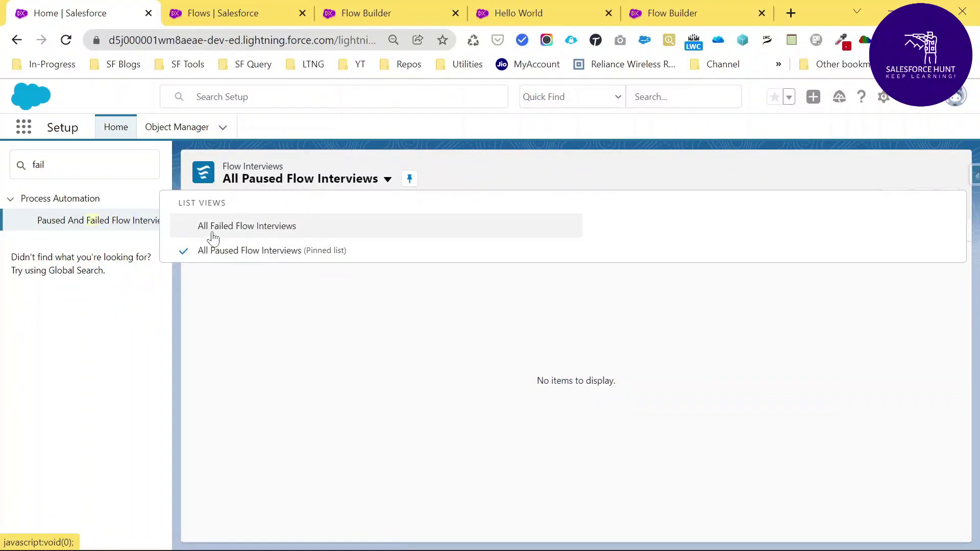
{"action": "left_click", "coordinate": [232, 228]}
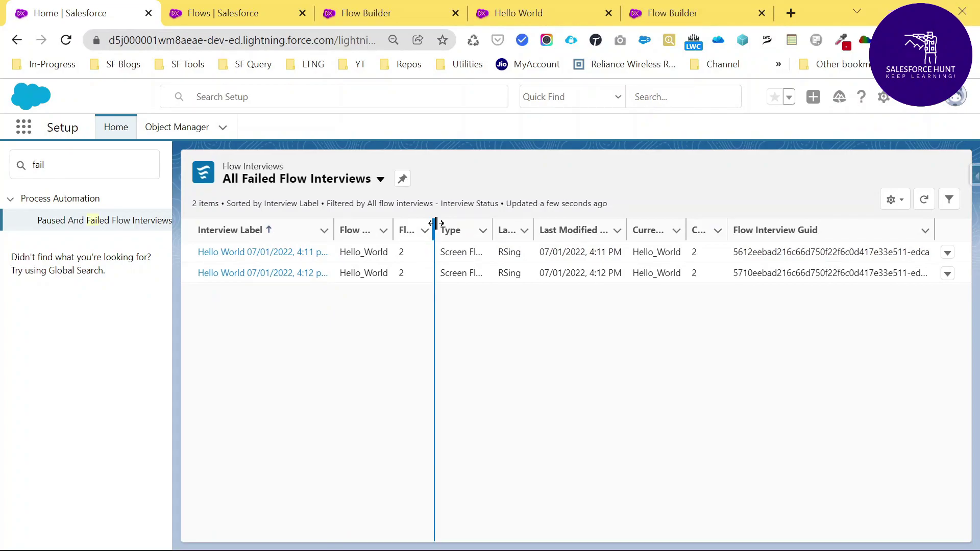
{"action": "left_click_drag", "start_coordinate": [434, 230], "coordinate": [517, 229]}
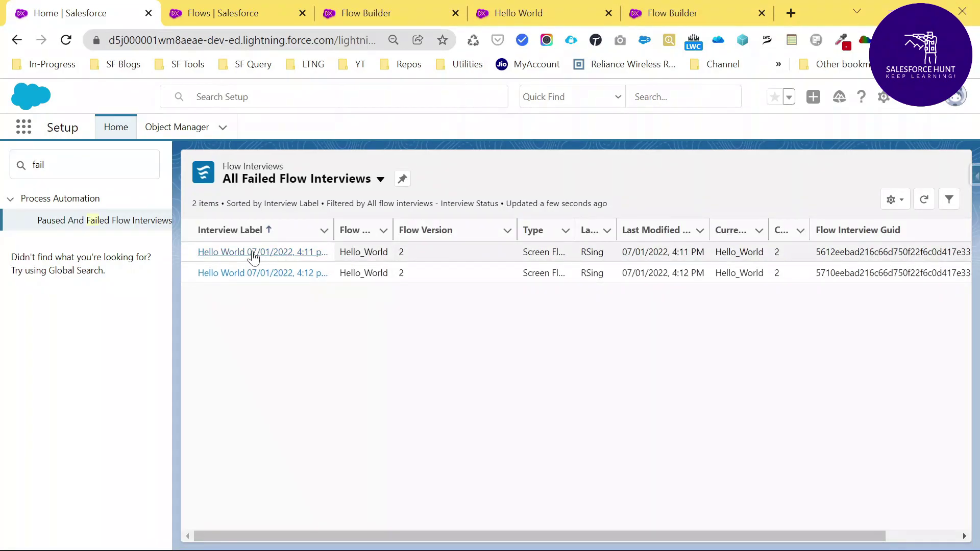
{"action": "left_click", "coordinate": [278, 253]}
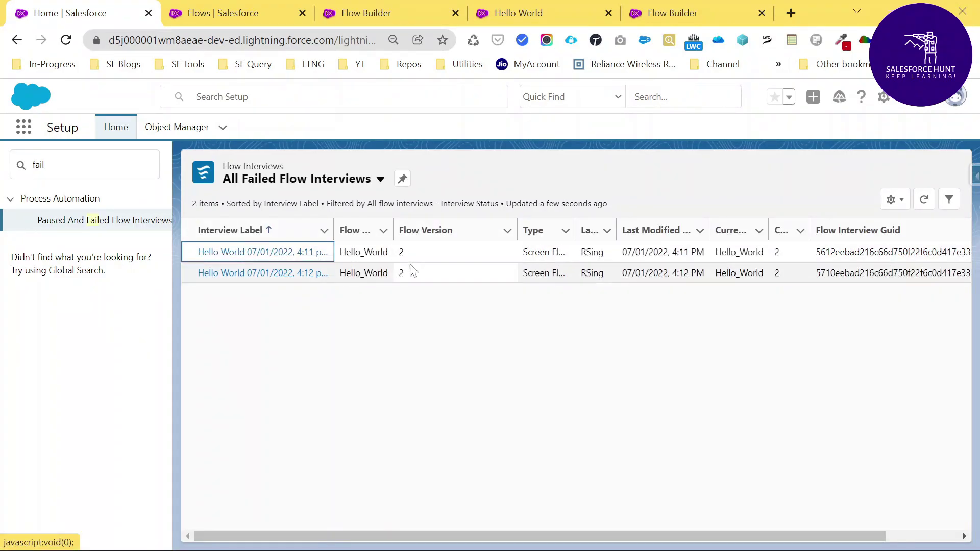